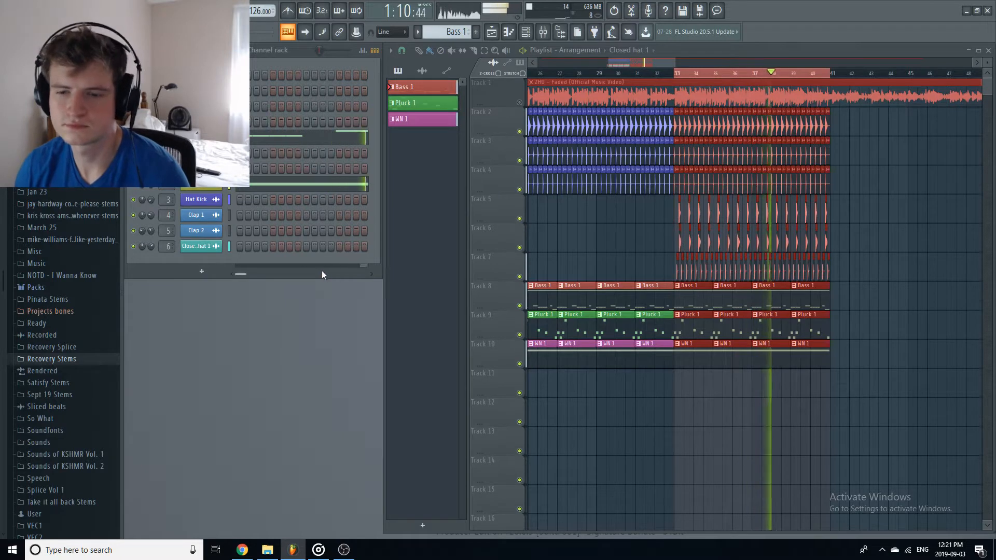
# Compare the reference song on Track 1 with the full arrangement by soloing and unsoloing it during playback
pyautogui.rightClick(520, 102)
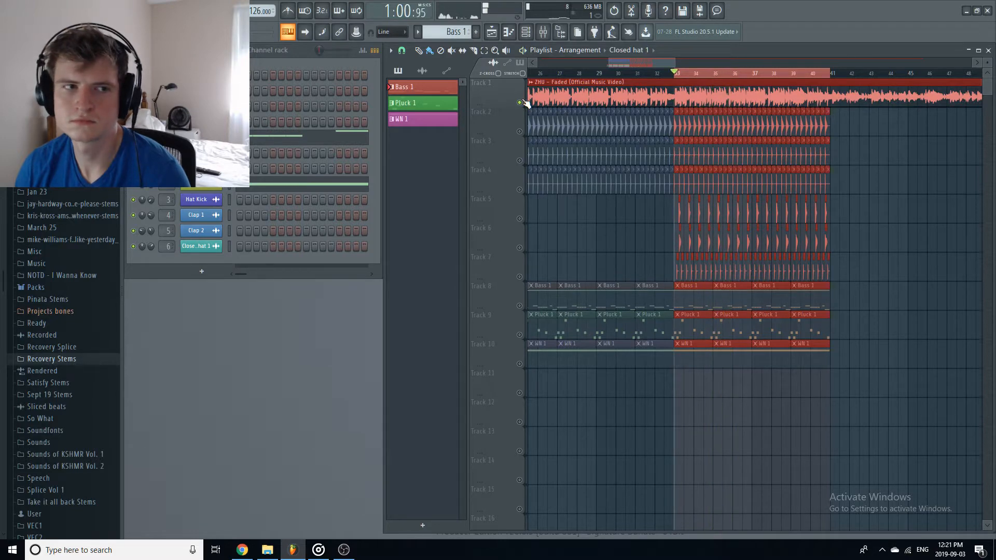
pyautogui.rightClick(520, 102)
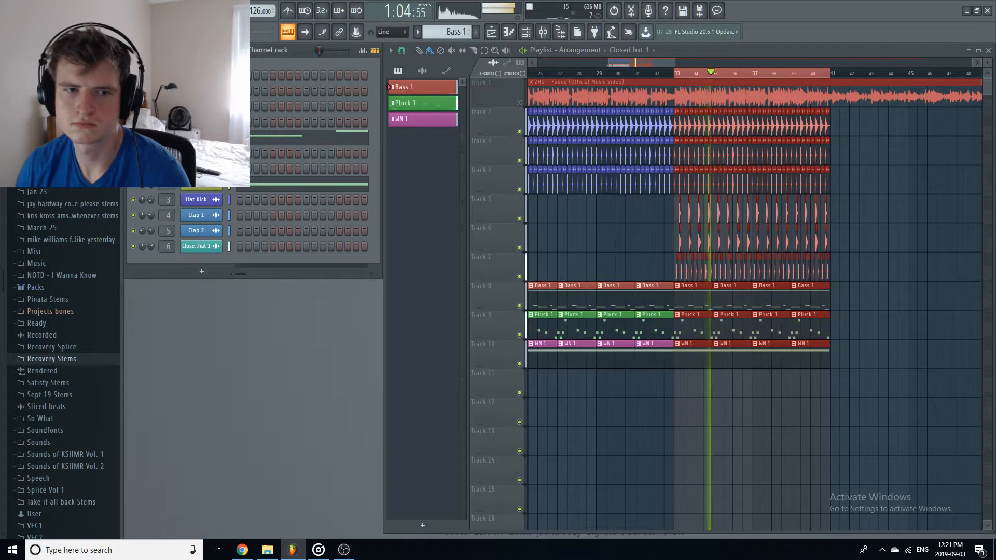
pyautogui.press('space')
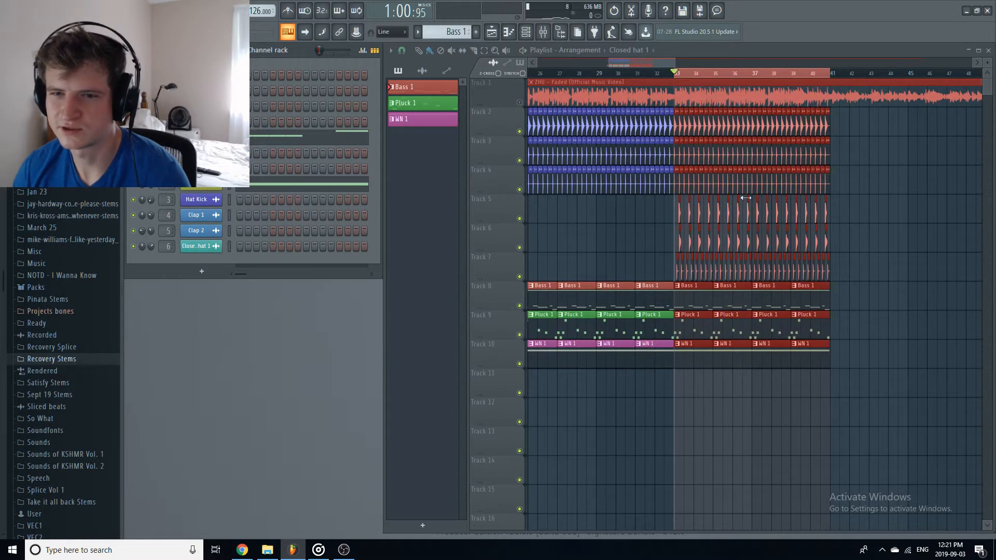
pyautogui.keyDown('ctrl'); pyautogui.click(519, 132); pyautogui.keyUp('ctrl')
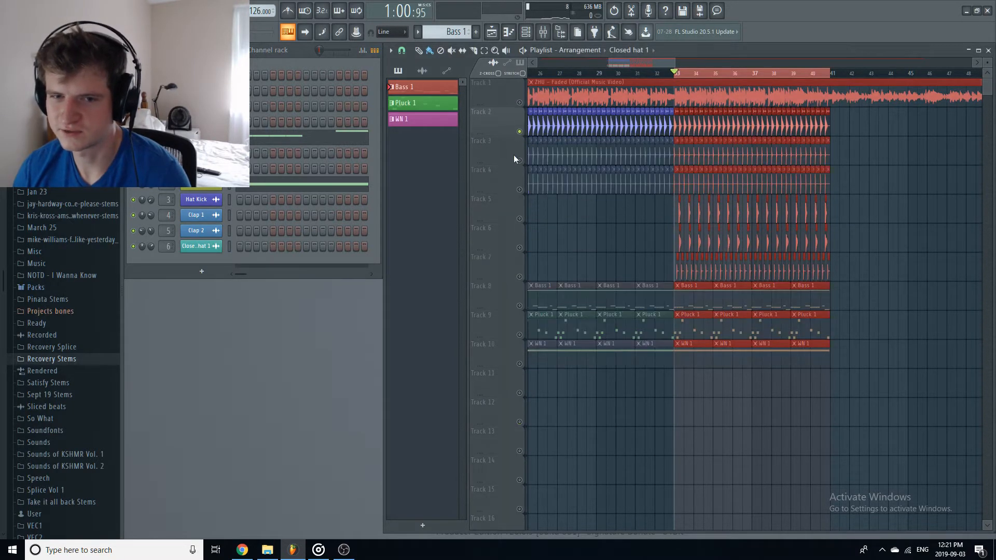
pyautogui.click(518, 159)
pyautogui.click(519, 188)
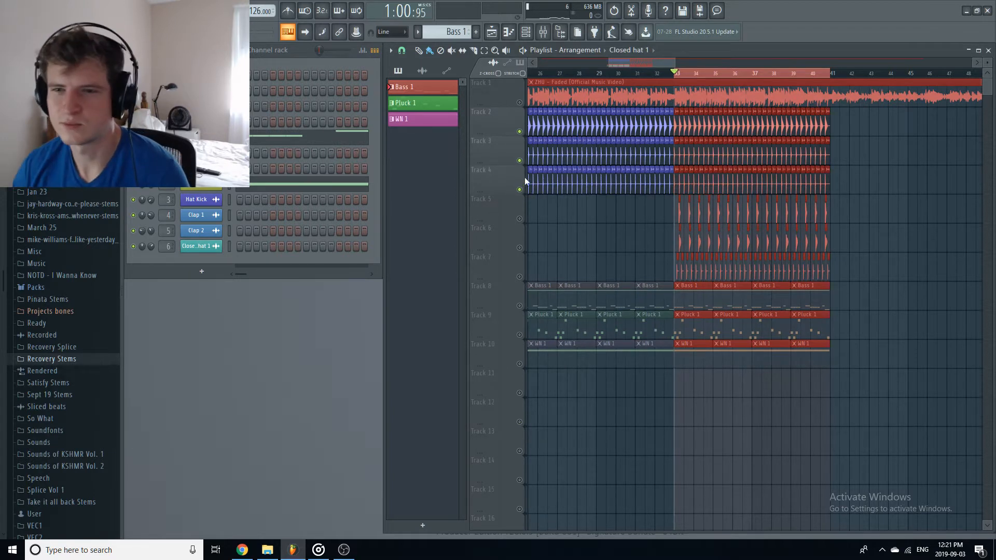
pyautogui.rightClick(519, 103)
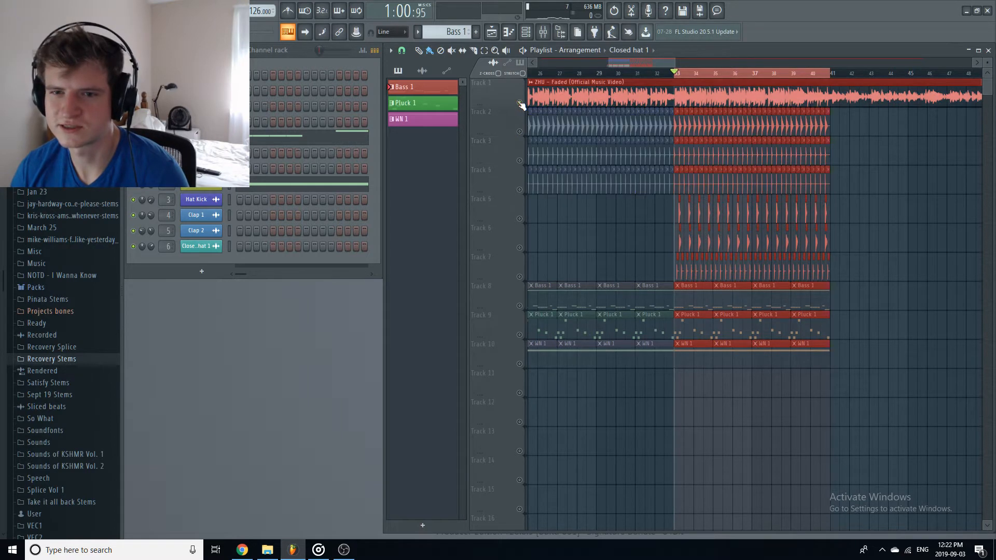
pyautogui.rightClick(519, 103)
pyautogui.click(519, 103)
# Mute the bass, pluck and white-noise clips on Tracks 8, 9 and 10 and play back the drums
pyautogui.click(519, 305)
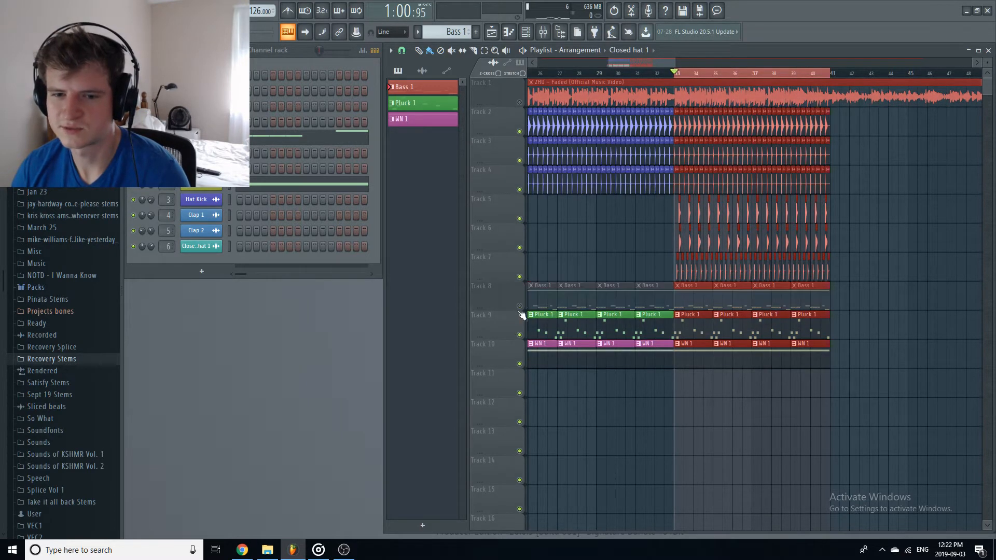
pyautogui.click(519, 334)
pyautogui.click(519, 364)
pyautogui.press('space')
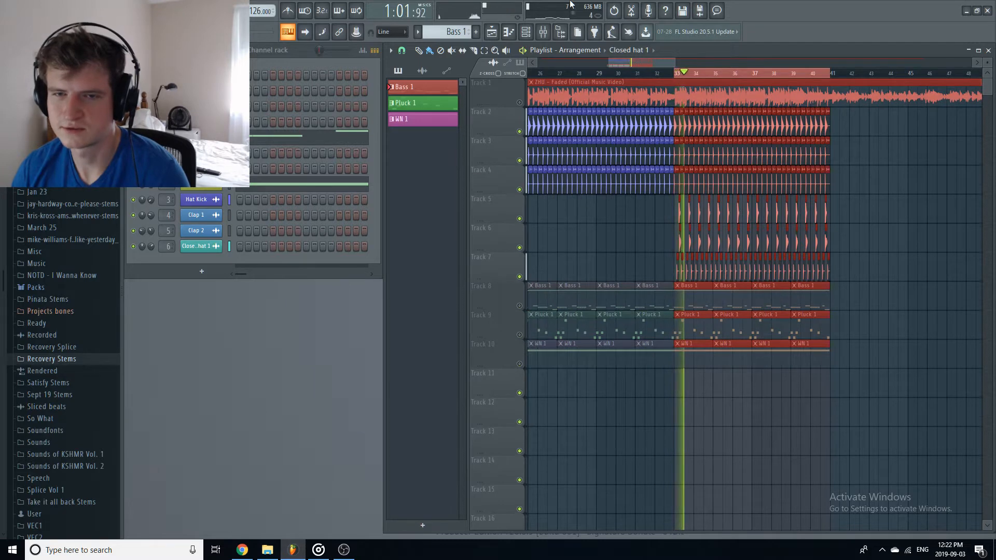
# Compare the kick layers in the mixer by toggling the Top Kick and Hat Kick tracks during playback
pyautogui.press('F9')
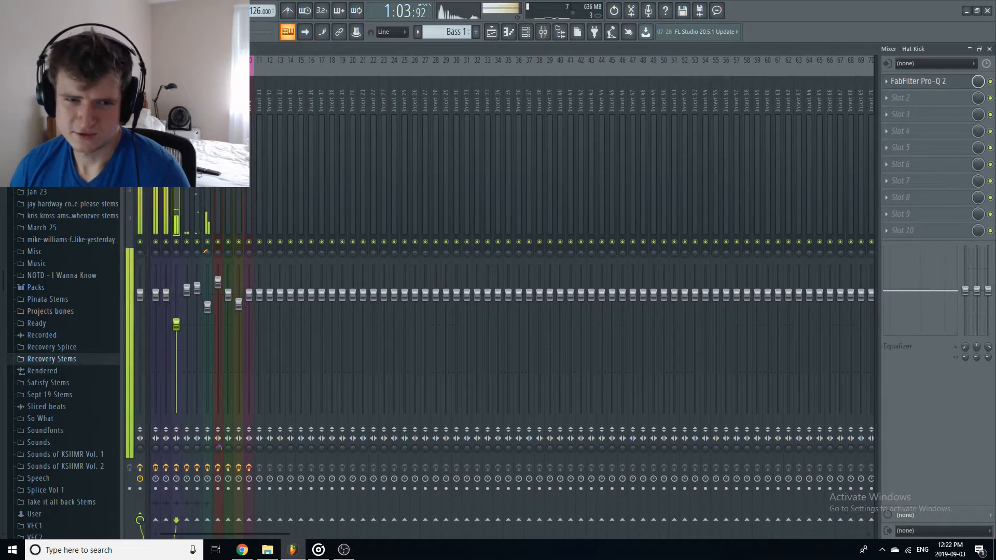
pyautogui.click(166, 212)
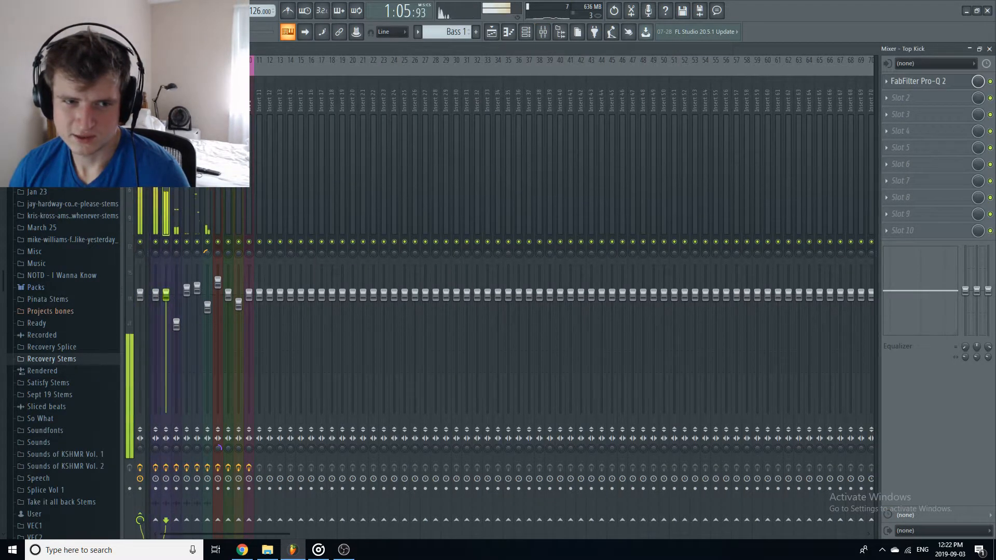
pyautogui.click(165, 243)
pyautogui.click(177, 242)
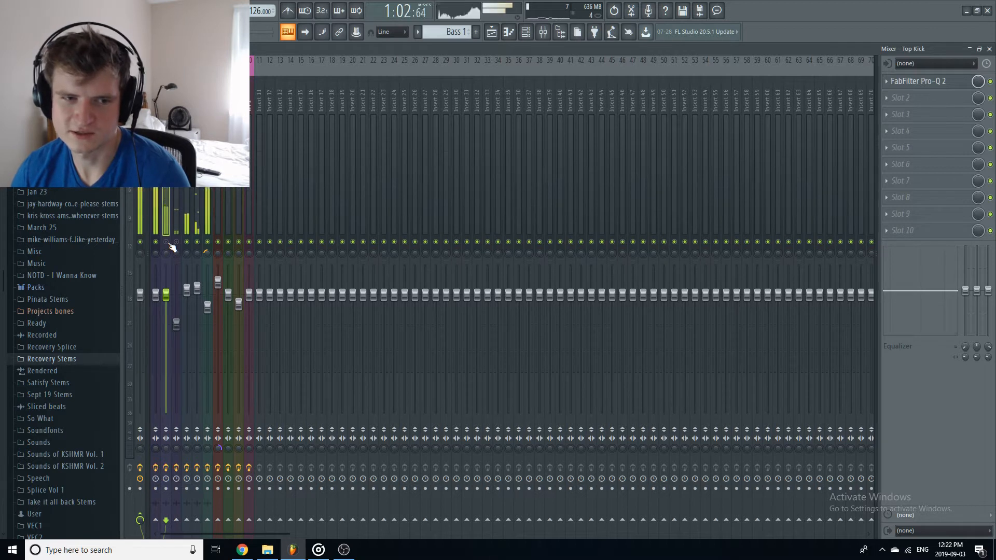
pyautogui.press('Right')
pyautogui.press('Left')
pyautogui.press('Right')
pyautogui.press('Left')
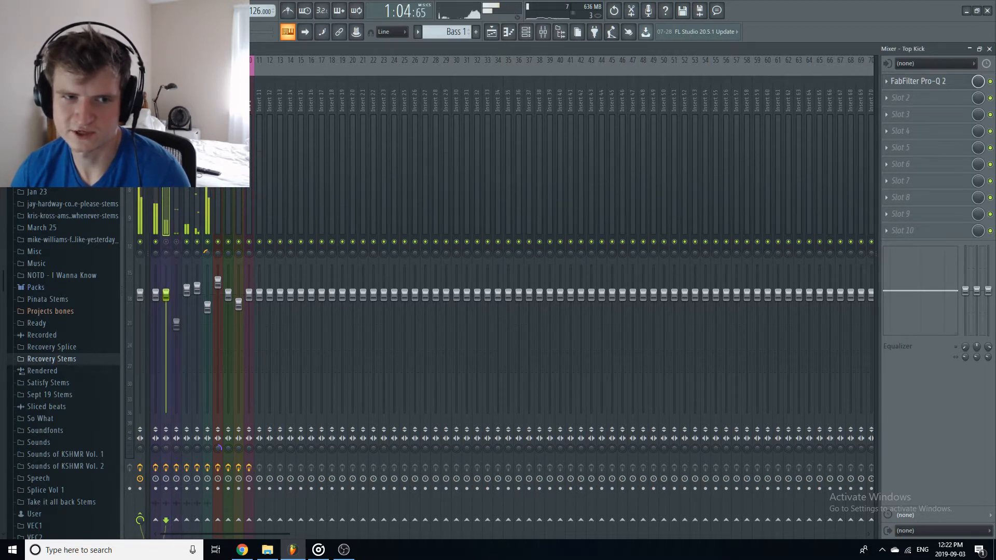
pyautogui.press('Right')
pyautogui.press('Left')
pyautogui.press('Right')
pyautogui.press('Left')
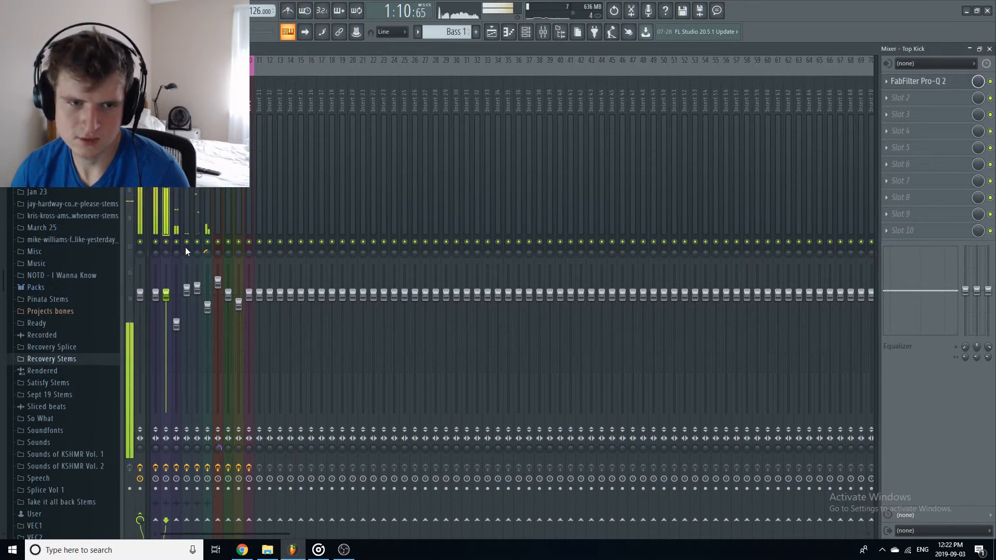
# Solo the clap layers in the mixer to listen to them, return to the playlist and stop playback
pyautogui.keyDown('ctrl'); pyautogui.click(198, 242); pyautogui.keyUp('ctrl')
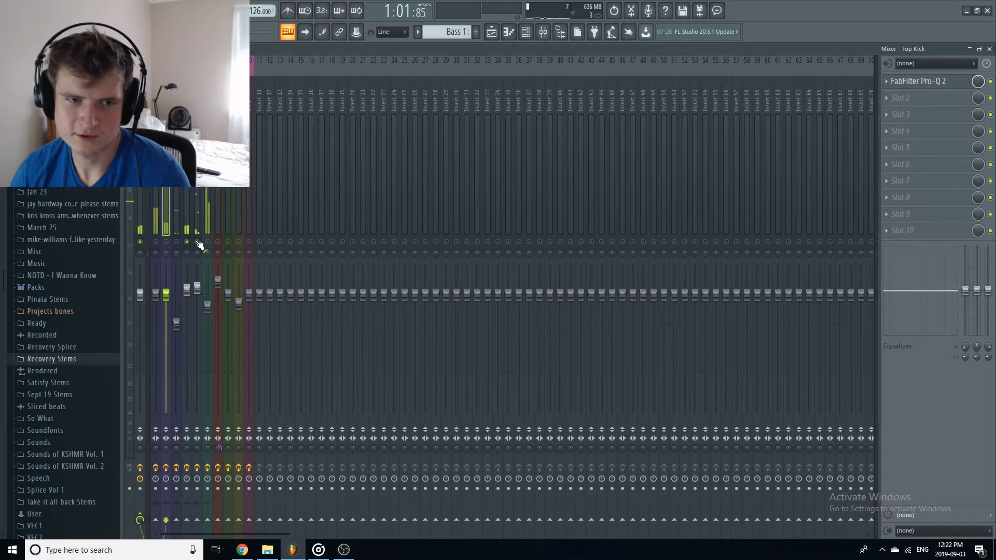
pyautogui.press('F9')
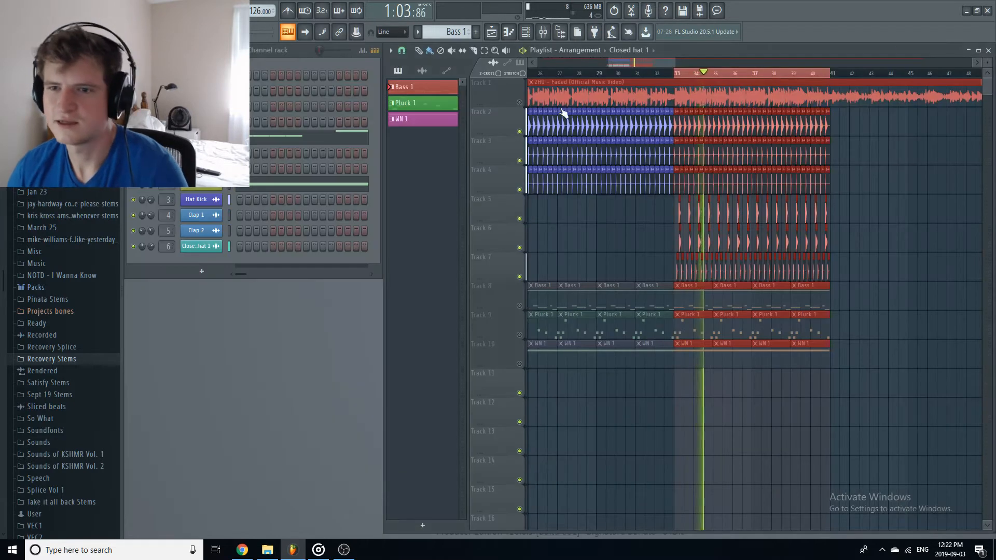
pyautogui.press('space')
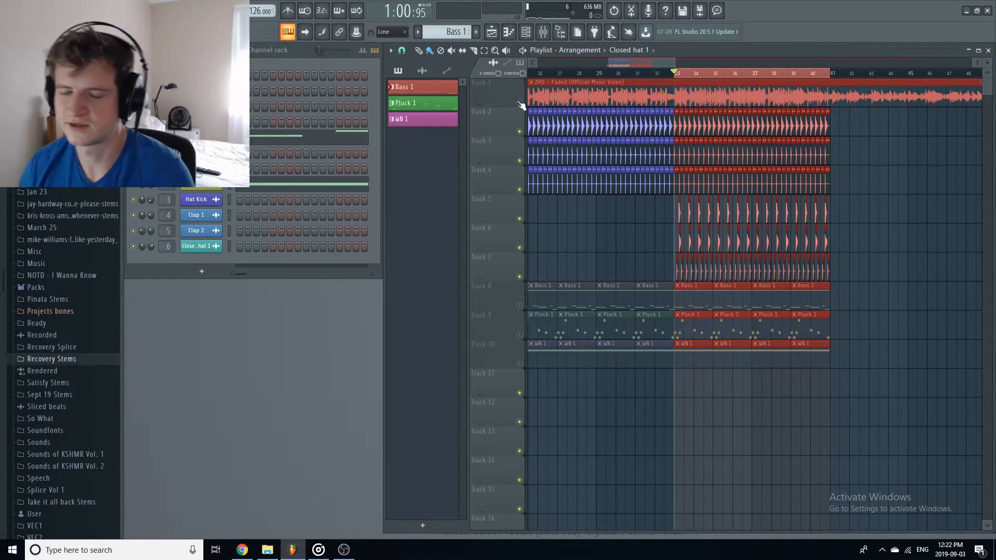
# Listen to the reference song on Track 1 alone, and play the full arrangement without it for comparison
pyautogui.keyDown('ctrl'); pyautogui.click(519, 103); pyautogui.keyUp('ctrl')
pyautogui.press('space')
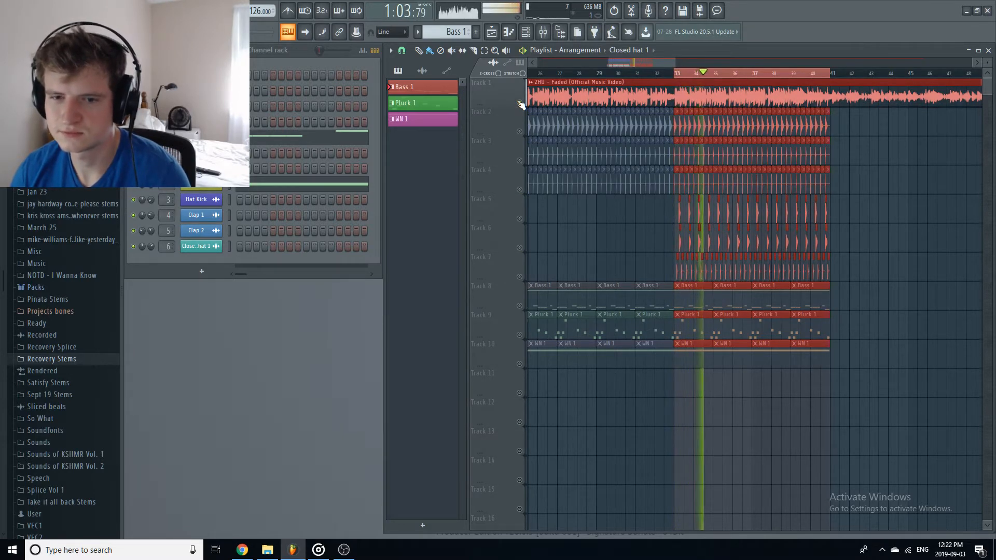
pyautogui.press('space')
pyautogui.press('space')
pyautogui.press('space')
pyautogui.keyDown('ctrl'); pyautogui.click(519, 103); pyautogui.keyUp('ctrl')
pyautogui.press('space')
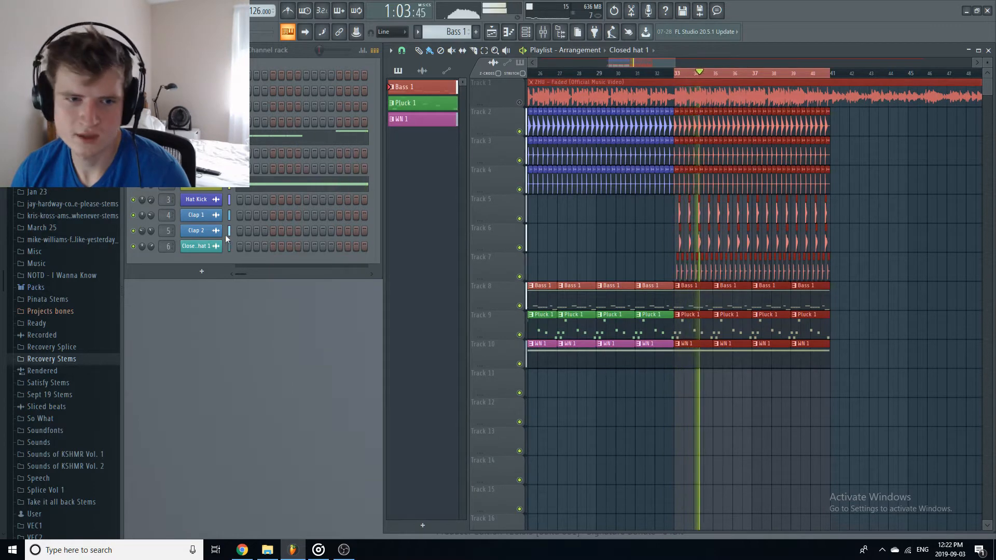
# Examine the sampler settings of the Clap 2 channel during playback, close them and stop playback
pyautogui.click(211, 230)
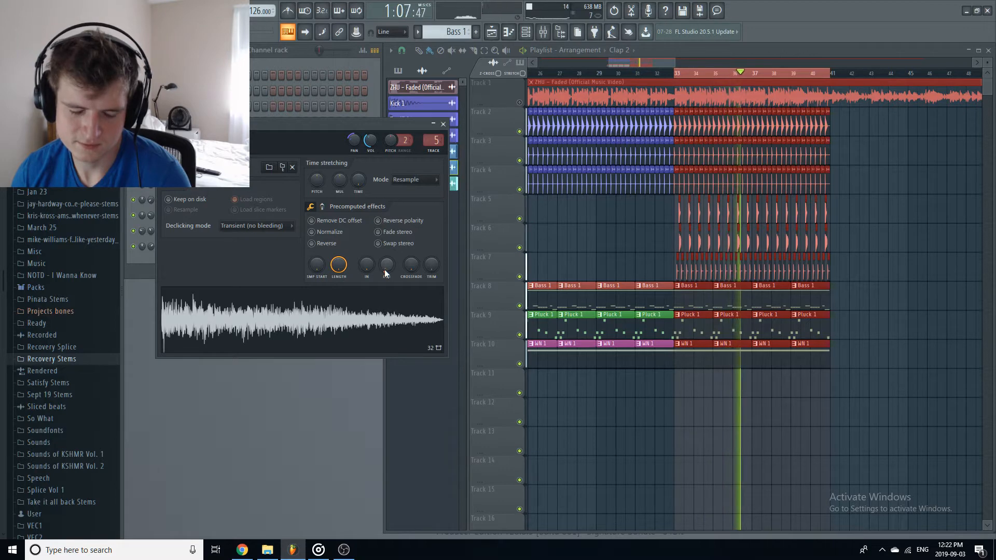
pyautogui.click(443, 124)
pyautogui.press('space')
# Listen to the closed hat on Track 7 alone with its mixer level, and restore all tracks except the muted Track 1
pyautogui.rightClick(519, 277)
pyautogui.press('space')
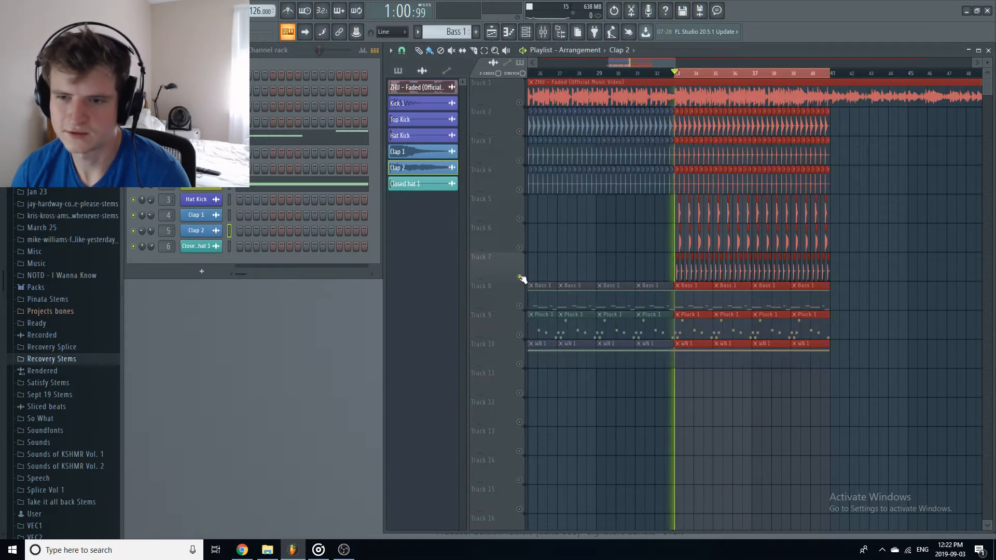
pyautogui.press('space')
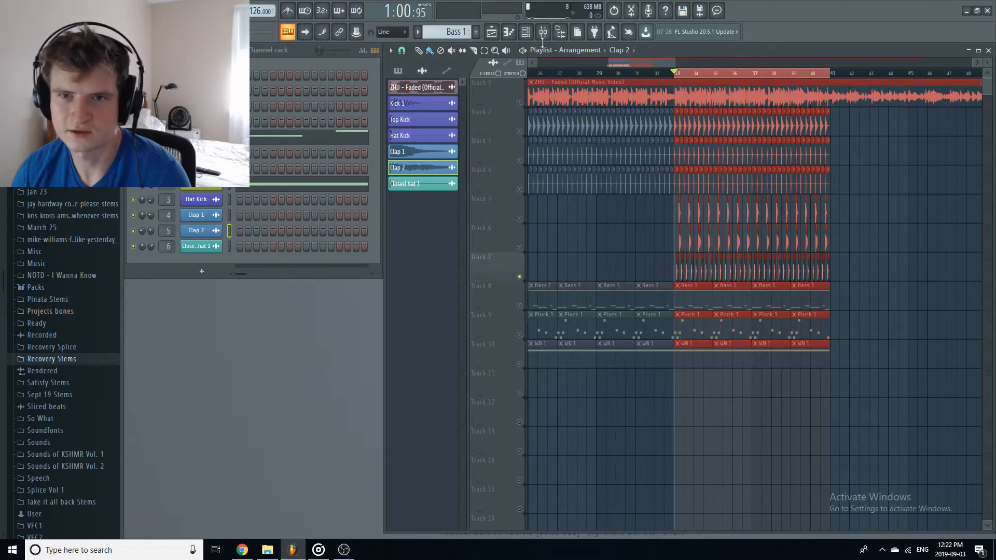
pyautogui.click(542, 33)
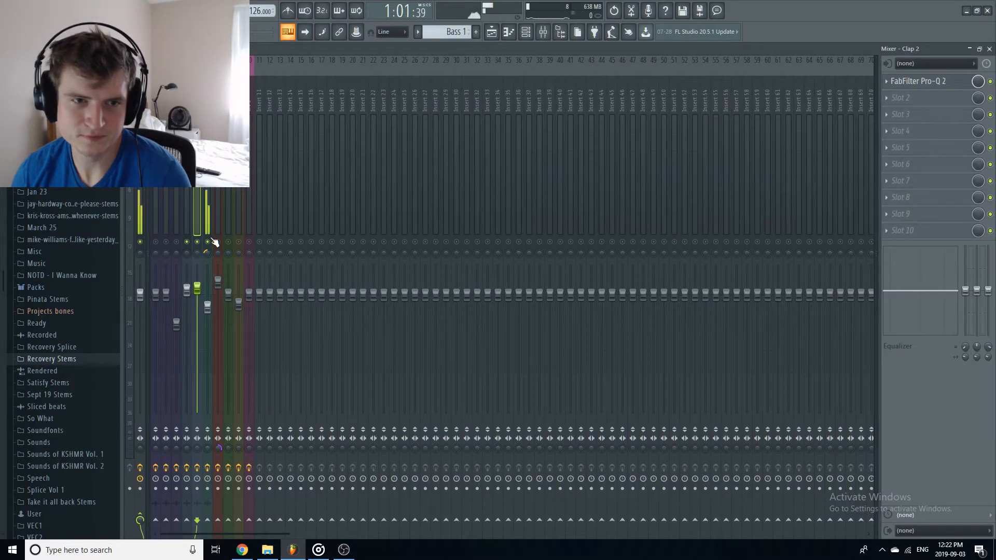
pyautogui.press('space')
pyautogui.press('F9')
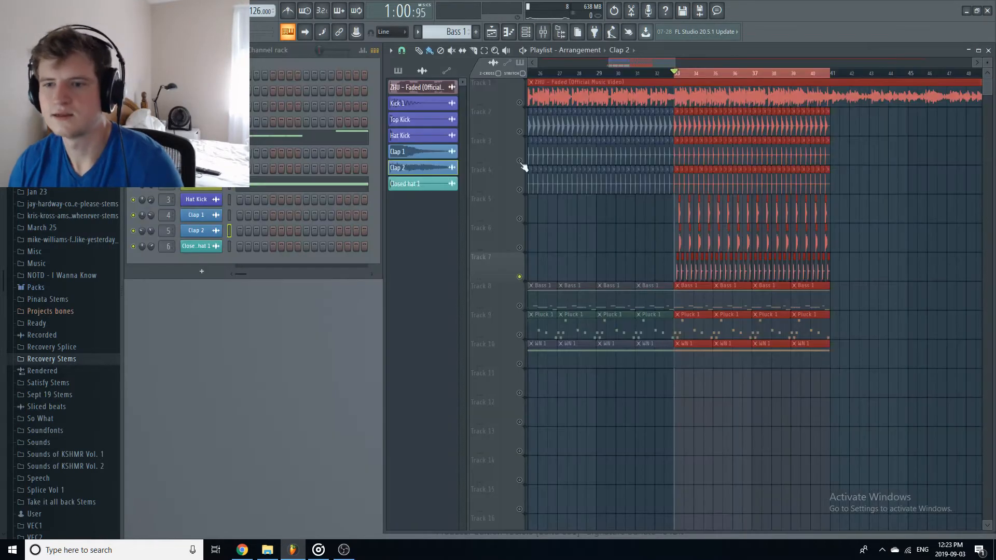
pyautogui.keyDown('ctrl'); pyautogui.click(520, 277); pyautogui.keyUp('ctrl')
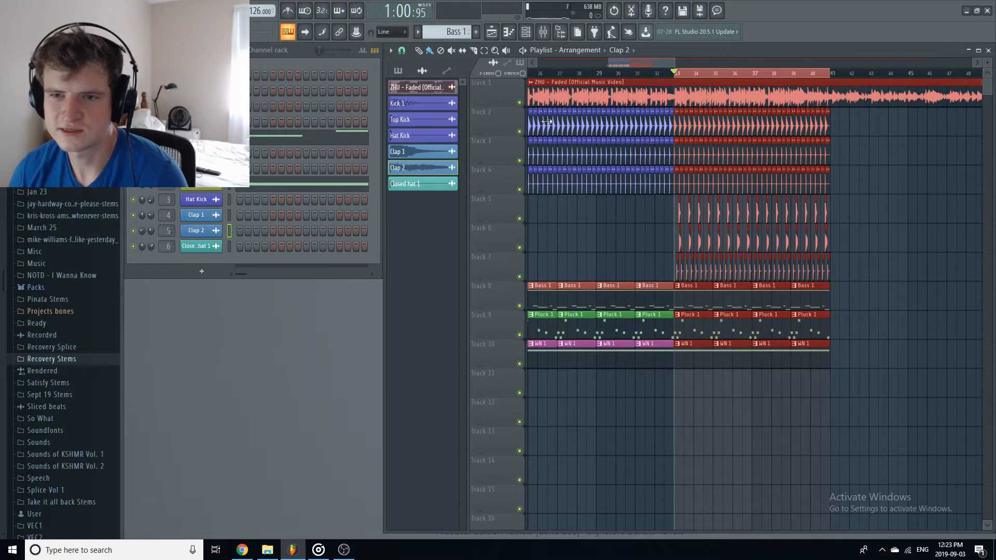
pyautogui.click(520, 102)
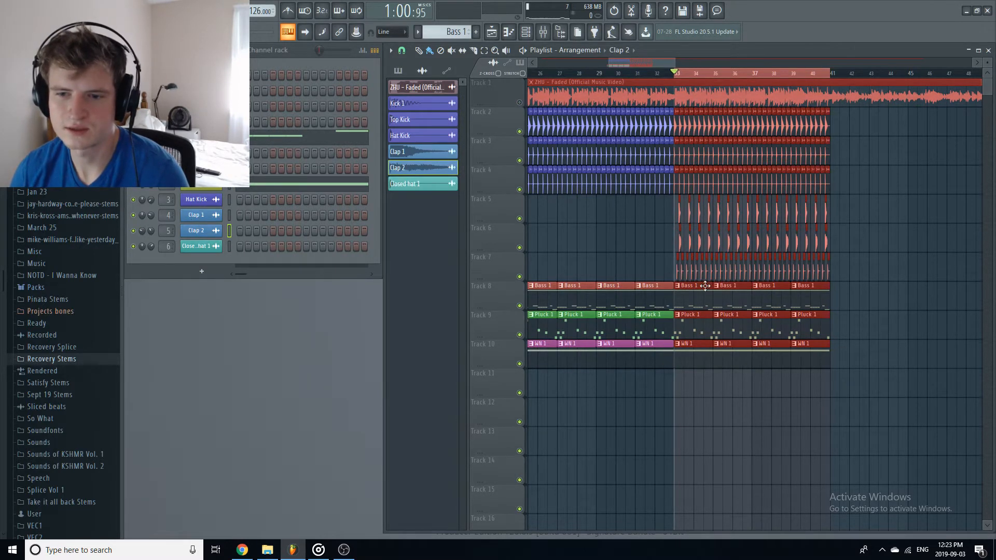
# Cut the choir channel's notes from the Bass 1 pattern and create a new coloured pattern named Choir 1
pyautogui.rightClick(214, 199)
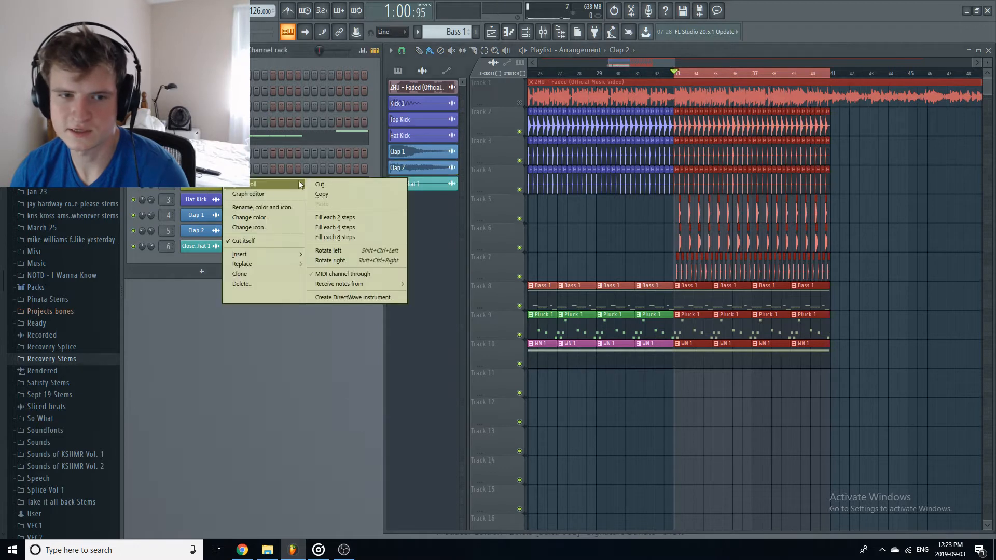
pyautogui.click(325, 183)
pyautogui.press('F4')
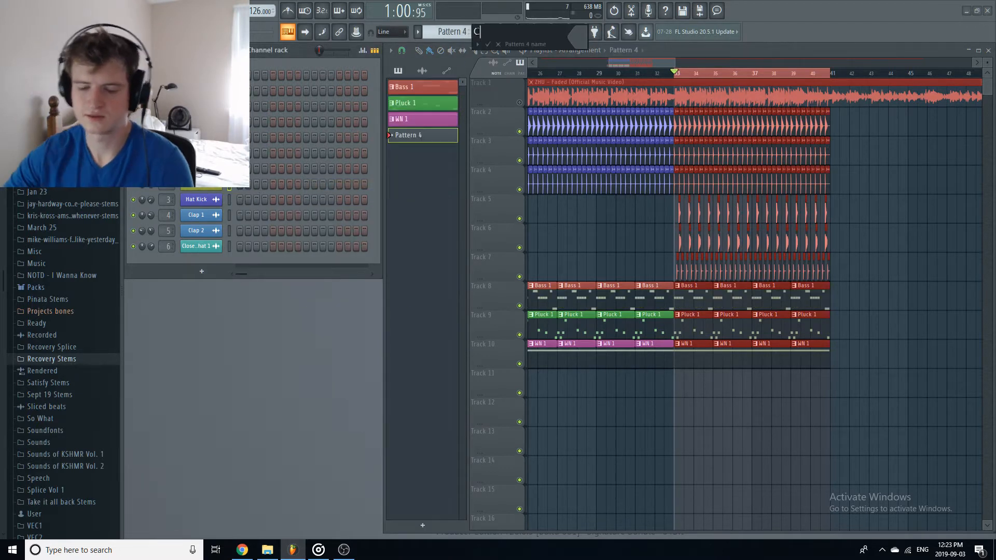
pyautogui.write('Choir 1')
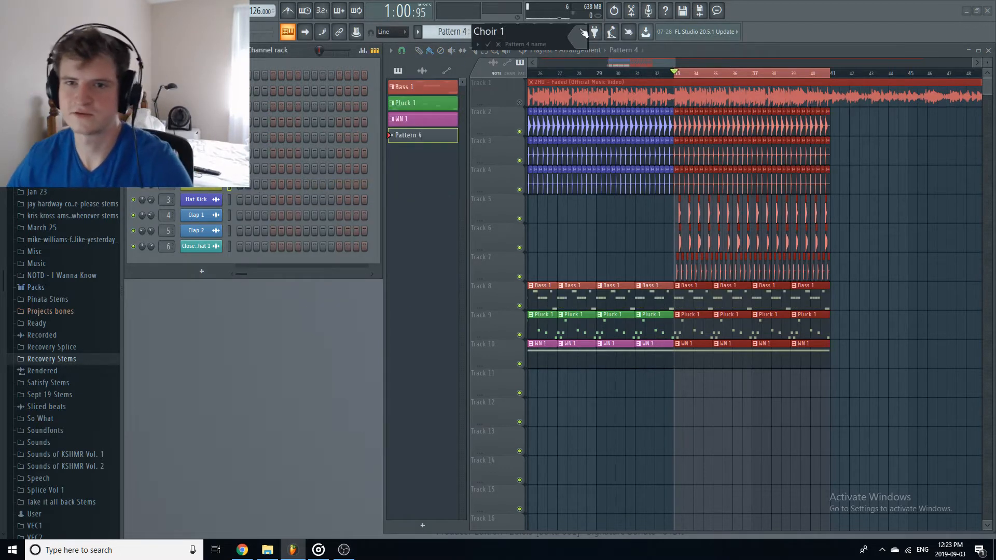
pyautogui.click(577, 36)
pyautogui.click(746, 31)
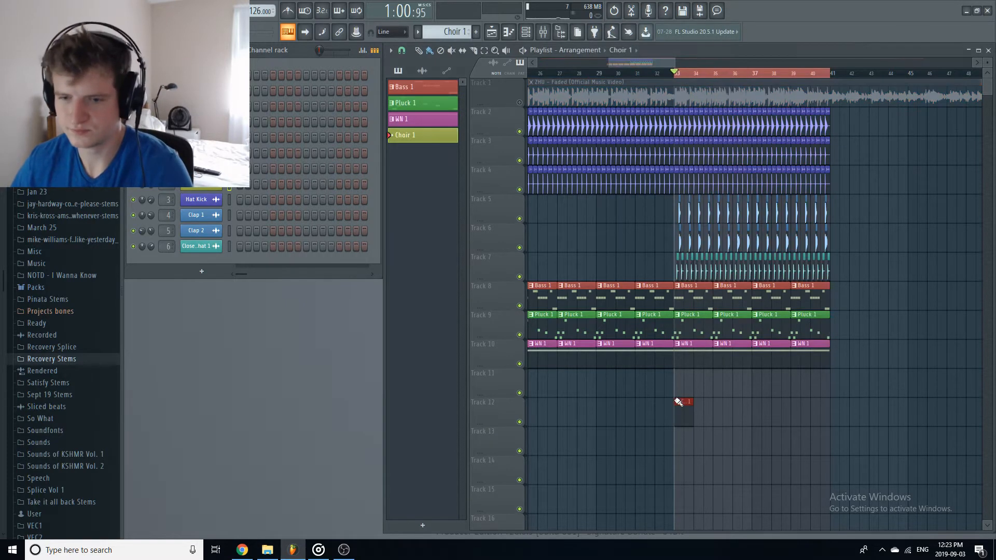
# Place a Choir 1 clip on Track 11 at bar 33 and paste the cut notes into the choir channel
pyautogui.moveTo(686, 394); pyautogui.dragTo(683, 374)
pyautogui.rightClick(232, 201)
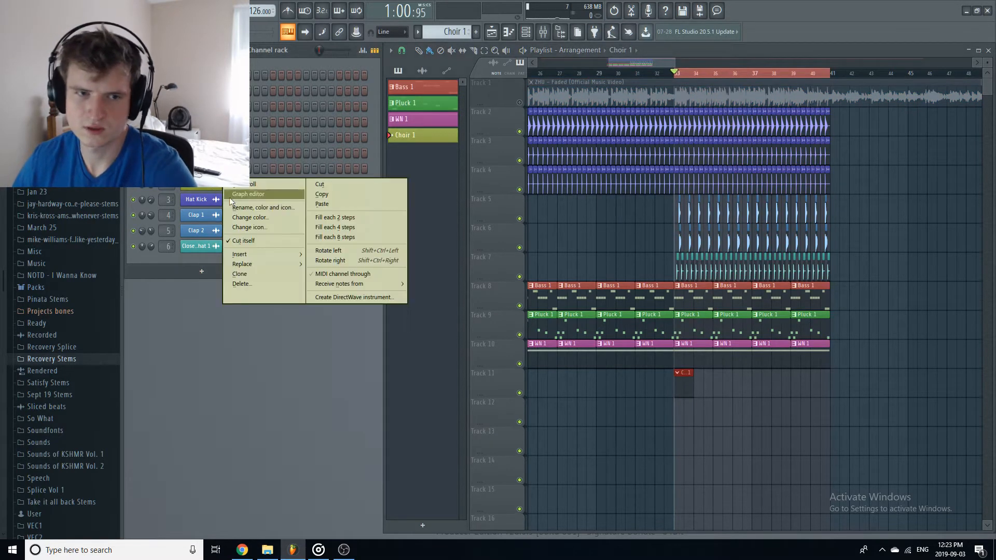
pyautogui.click(334, 204)
# Add three more Choir 1 clips back to back on Track 11 to fill it up to bar 41
pyautogui.click(736, 384)
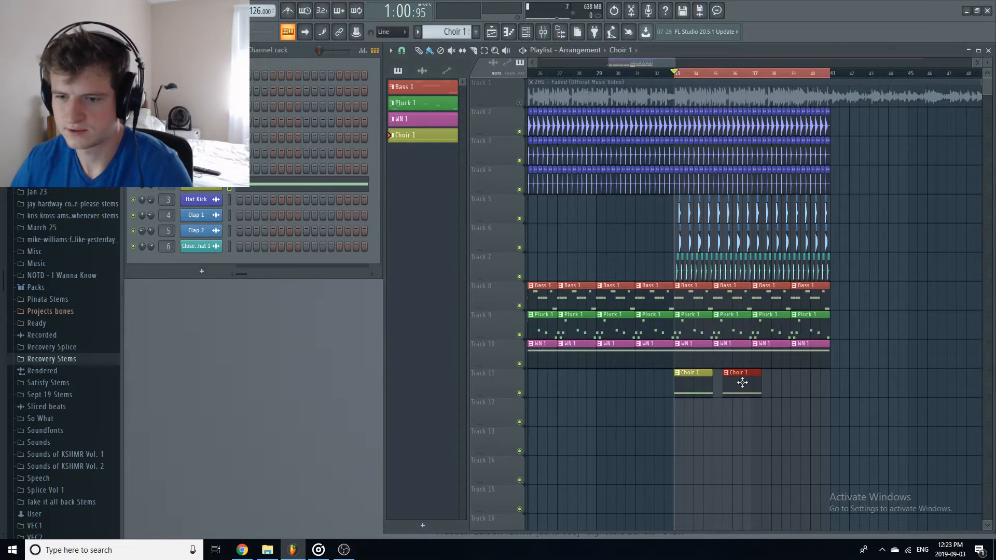
pyautogui.click(774, 381)
pyautogui.click(822, 377)
pyautogui.moveTo(831, 386); pyautogui.dragTo(821, 384)
# Fill Track 11 with Choir 1 clips from bar 25 to bar 33
pyautogui.scroll(-2, 793, 382)
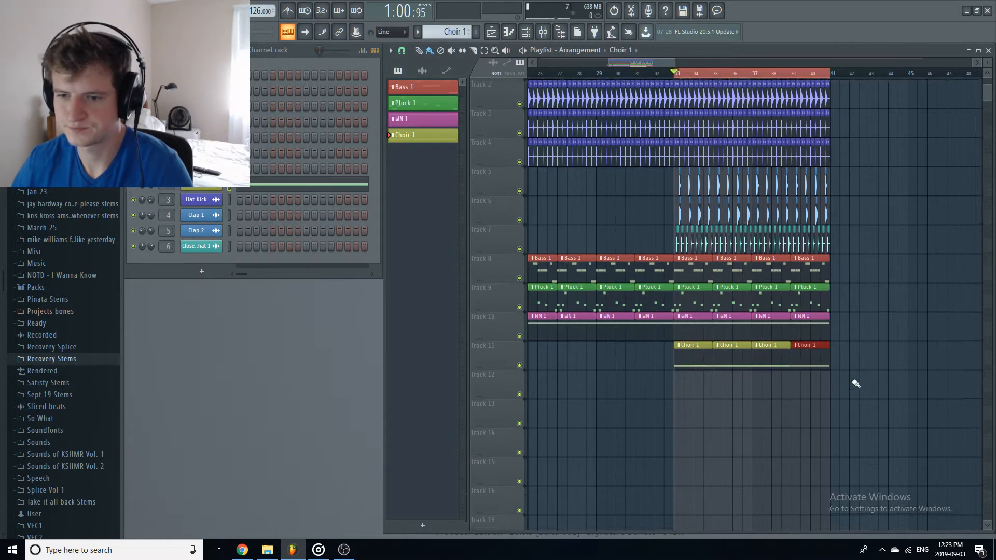
pyautogui.hscroll(-4, 653, 337)
pyautogui.click(630, 325)
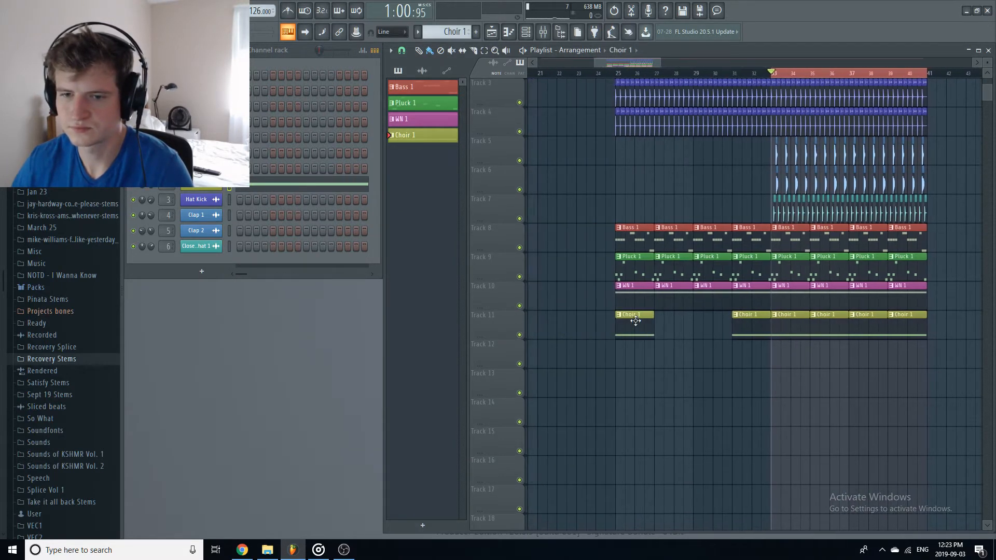
pyautogui.click(684, 314)
pyautogui.scroll(2, 799, 390)
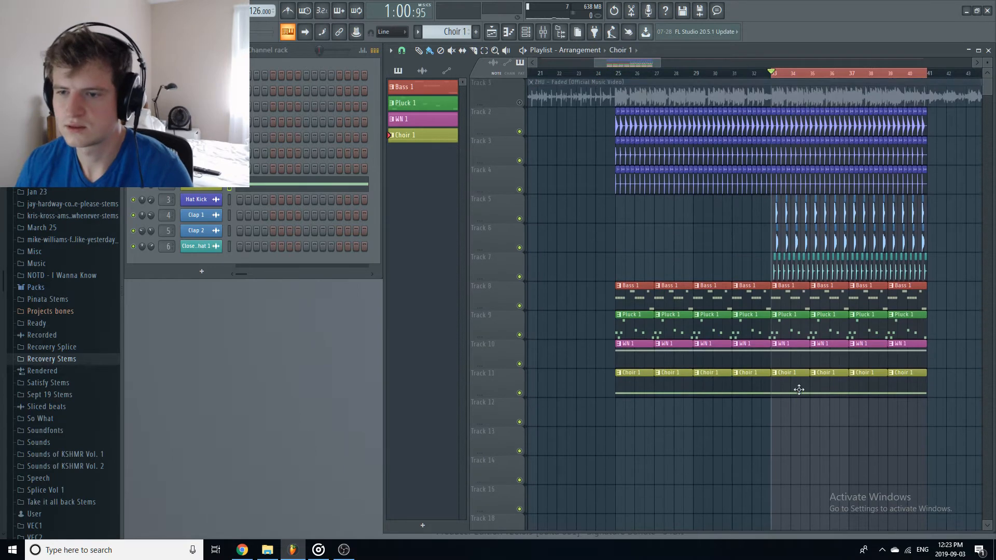
# Solo the bass on Track 8 and start playback from bar 33
pyautogui.rightClick(519, 305)
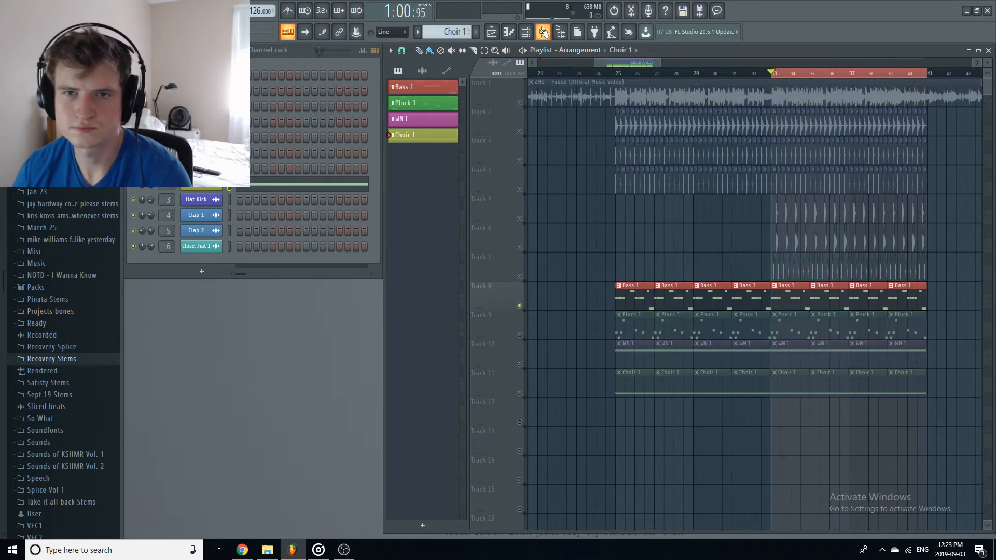
pyautogui.click(543, 32)
pyautogui.press('F9')
pyautogui.press('space')
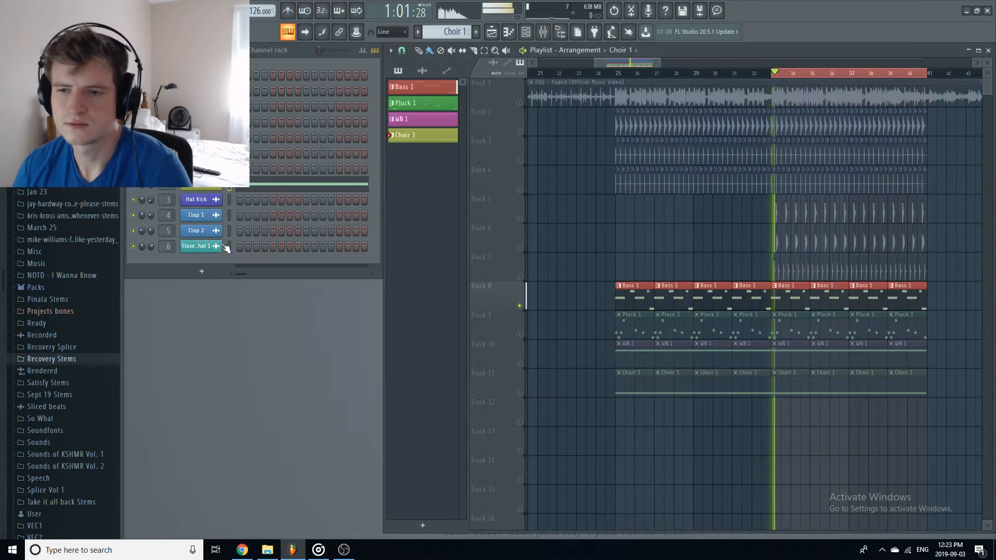
# Examine the LFOTool effect on the Bass 1 mixer insert during playback and return to the playlist
pyautogui.click(542, 33)
pyautogui.click(218, 111)
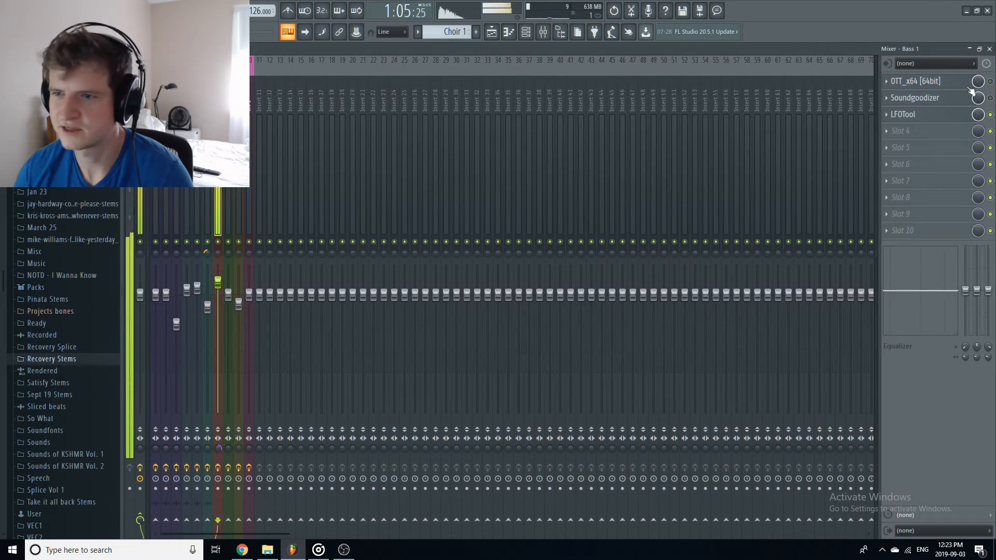
pyautogui.click(923, 114)
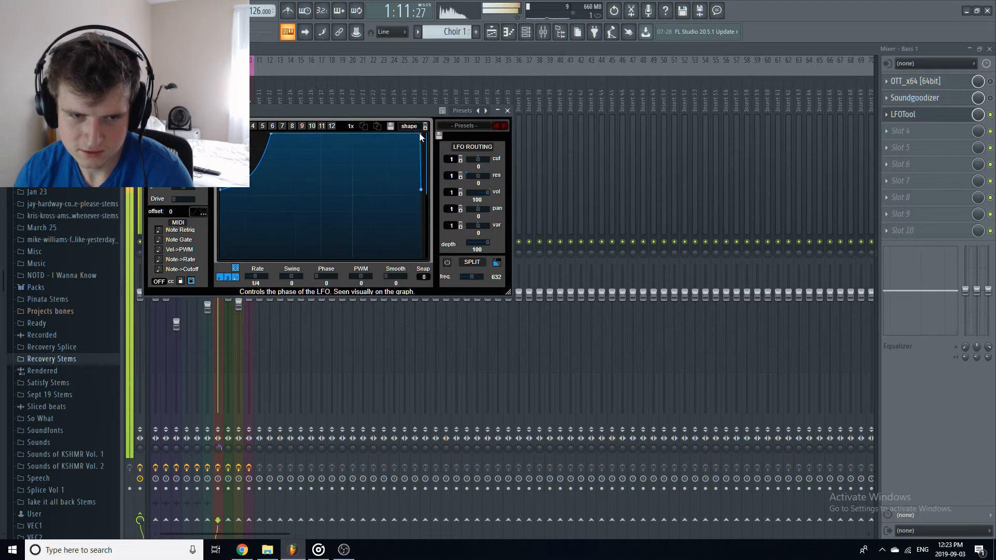
pyautogui.press('Escape')
pyautogui.press('F9')
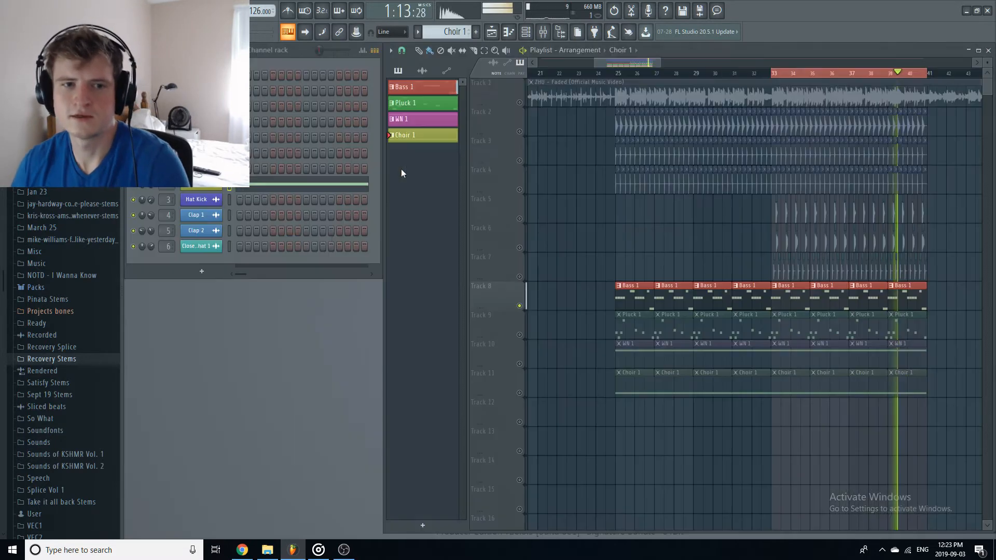
pyautogui.press('space')
# Display ENV 2 in the bass's Serum synth and fine-tune the filter resonance while the soloed bass plays
pyautogui.click(266, 187)
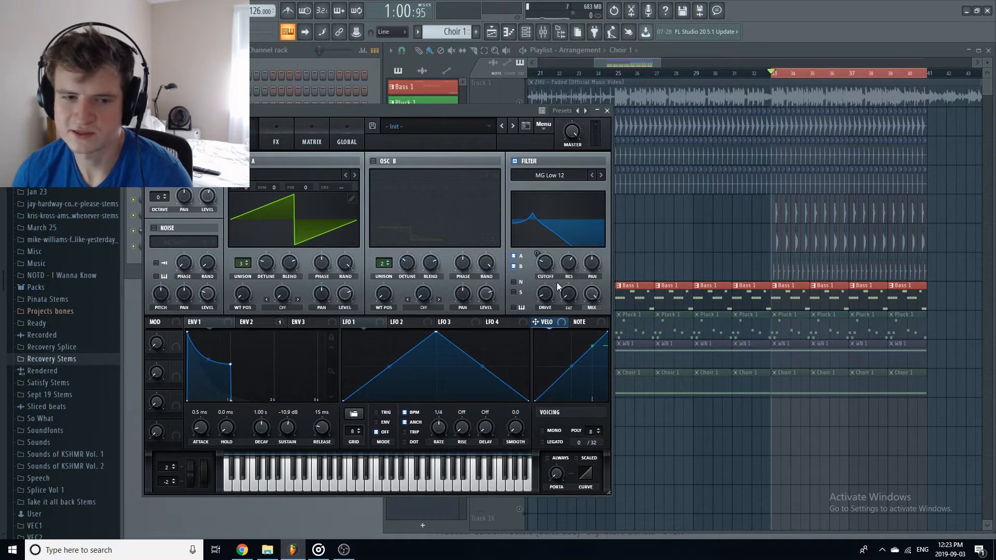
pyautogui.click(247, 326)
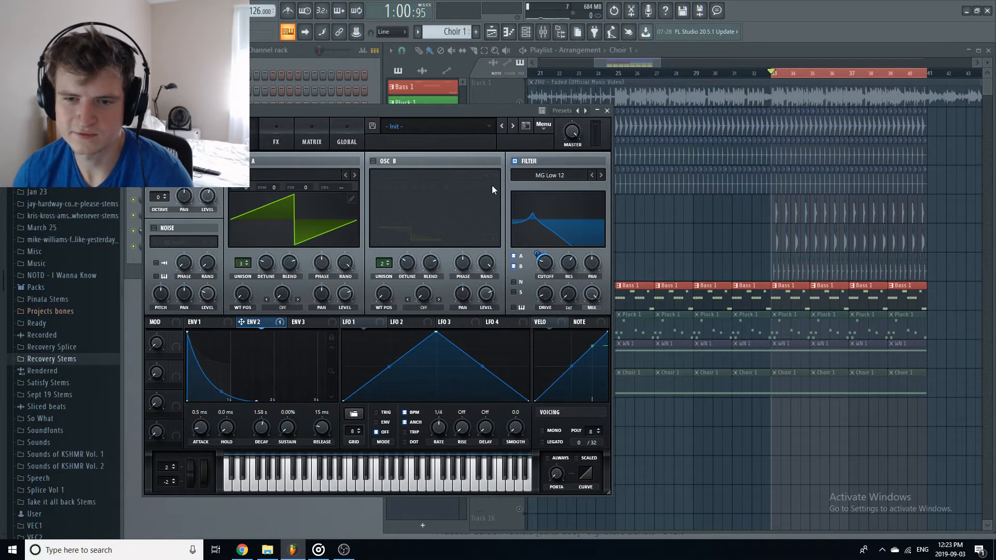
pyautogui.press('space')
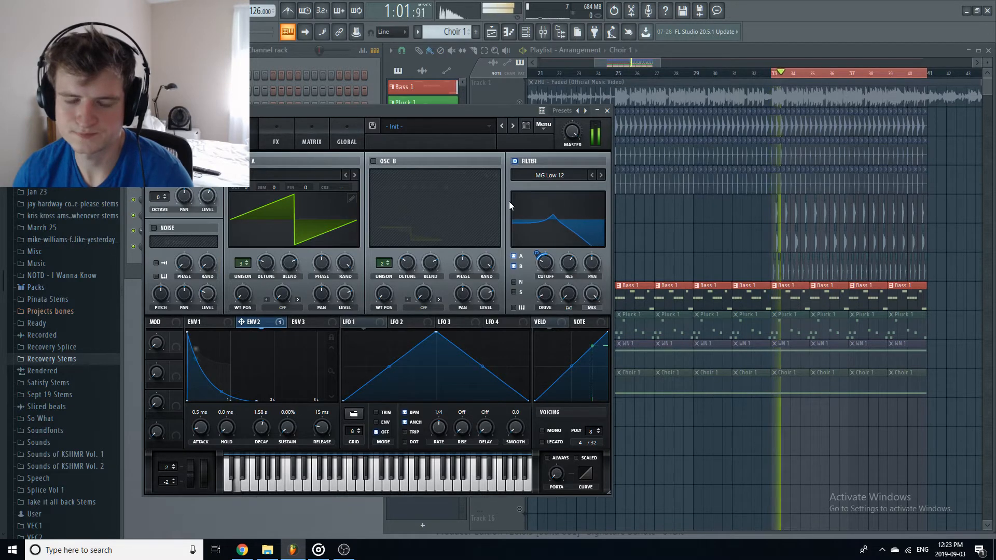
pyautogui.moveTo(568, 273)
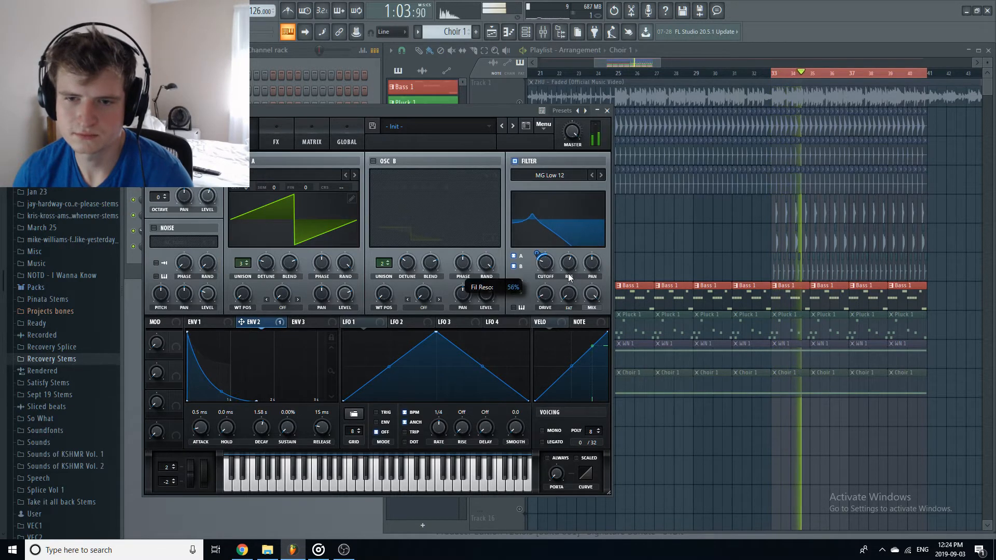
pyautogui.moveTo(568, 267)
pyautogui.mouseDown()
pyautogui.moveTo(589, 256)
pyautogui.moveTo(585, 281)
pyautogui.moveTo(565, 274)
pyautogui.mouseUp()
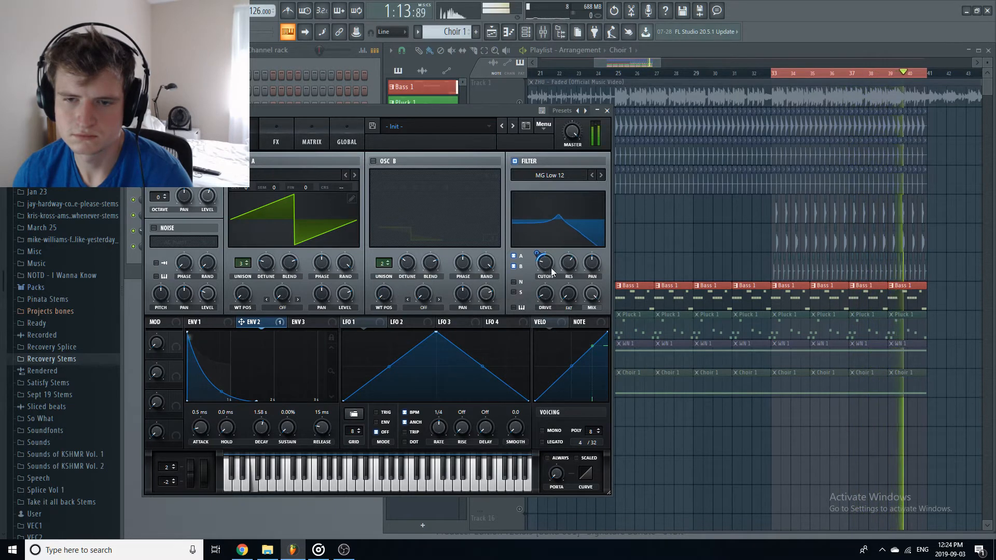
pyautogui.moveTo(552, 264)
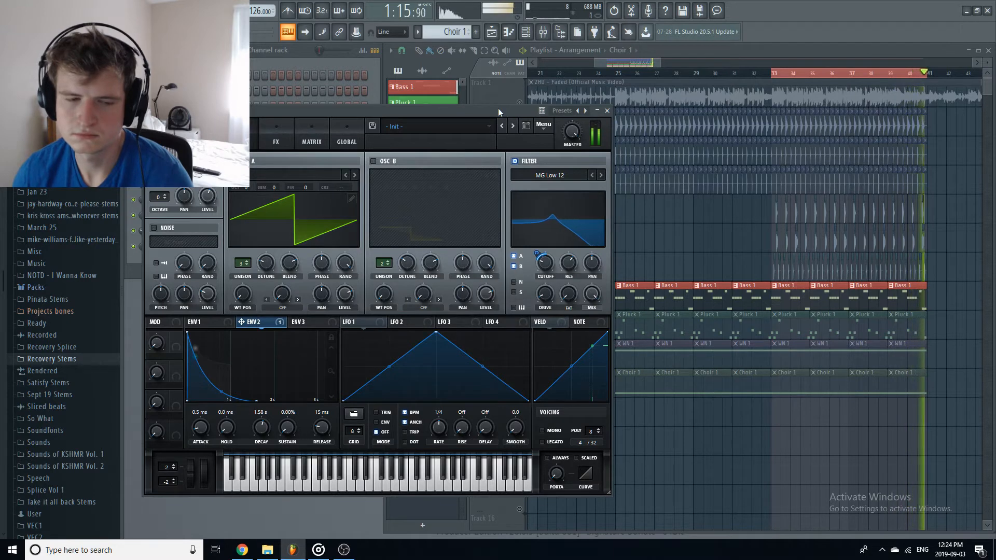
pyautogui.press('Escape')
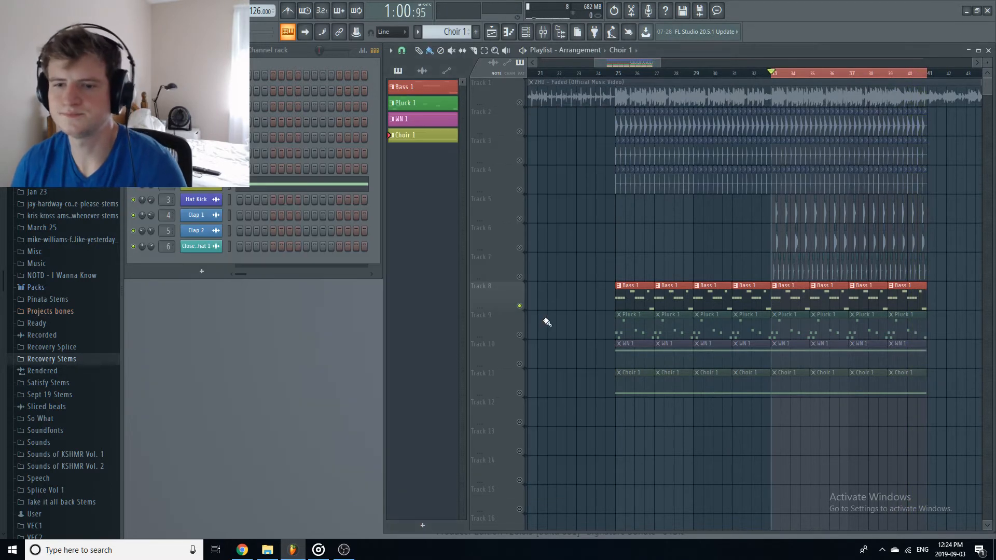
# Compare the soloed pluck on Track 9 with the soloed reference on Track 1, and restore all tracks with the reference muted
pyautogui.keyDown('ctrl'); pyautogui.click(519, 335); pyautogui.keyUp('ctrl')
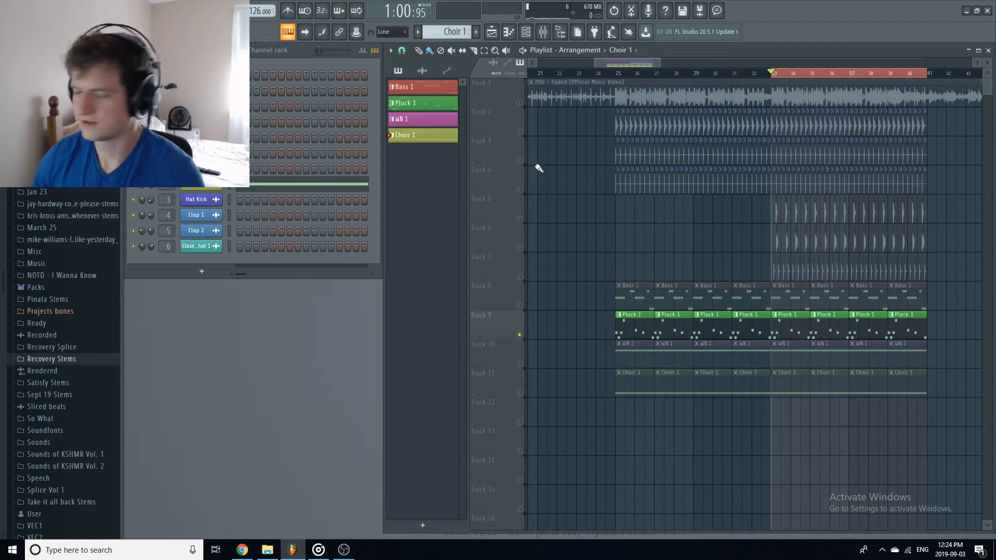
pyautogui.keyDown('ctrl'); pyautogui.click(519, 103); pyautogui.keyUp('ctrl')
pyautogui.press('space')
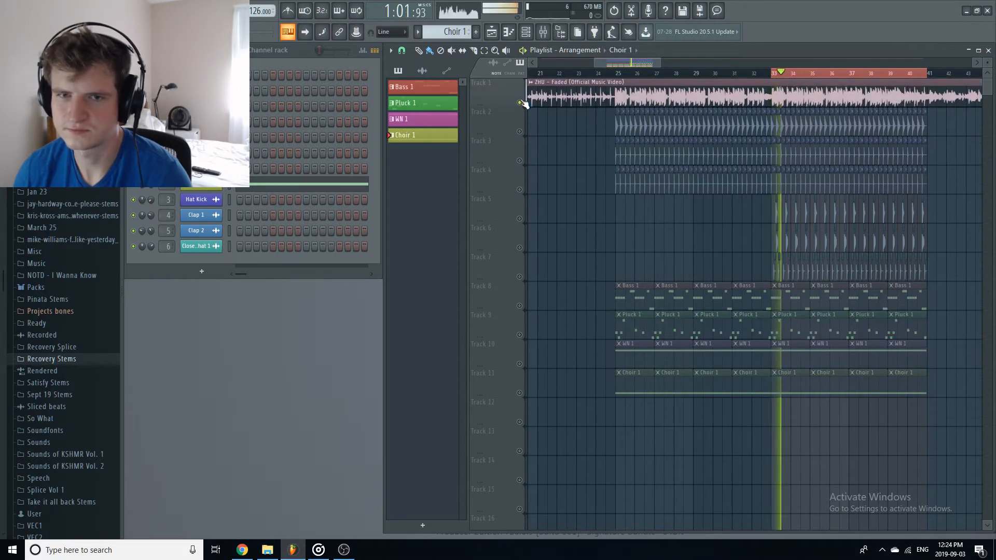
pyautogui.press('space')
pyautogui.keyDown('ctrl'); pyautogui.click(519, 335); pyautogui.keyUp('ctrl')
pyautogui.press('space')
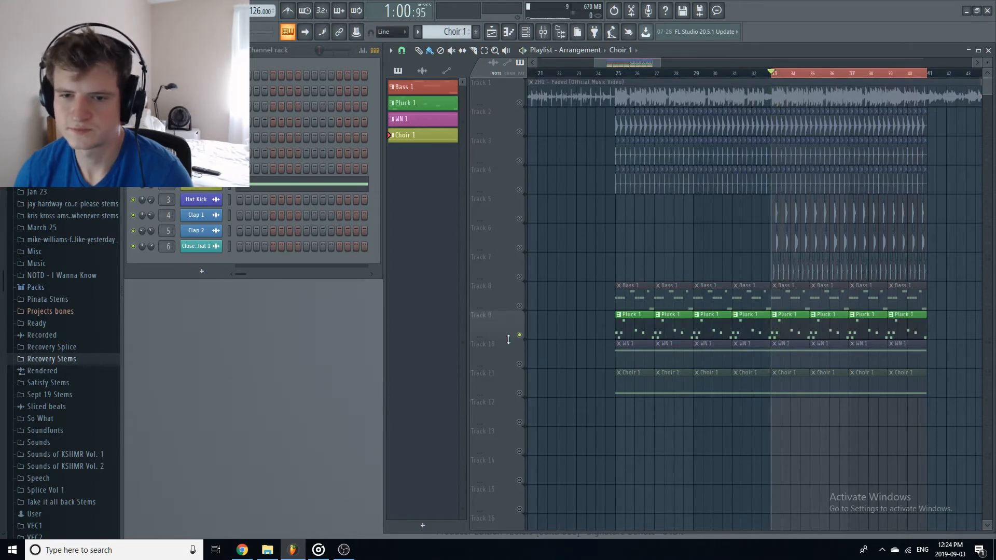
pyautogui.keyDown('ctrl'); pyautogui.click(519, 335); pyautogui.keyUp('ctrl')
pyautogui.click(520, 102)
pyautogui.press('space')
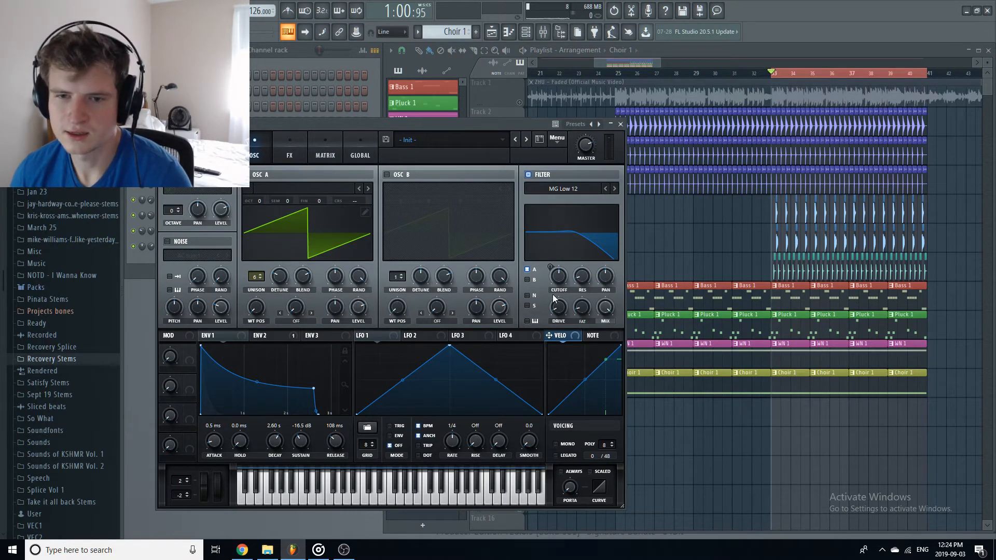
# Adjust the filter cutoff in the pluck's Serum synth during playback with ENV 2 displayed, and show its effects rack
pyautogui.click(258, 337)
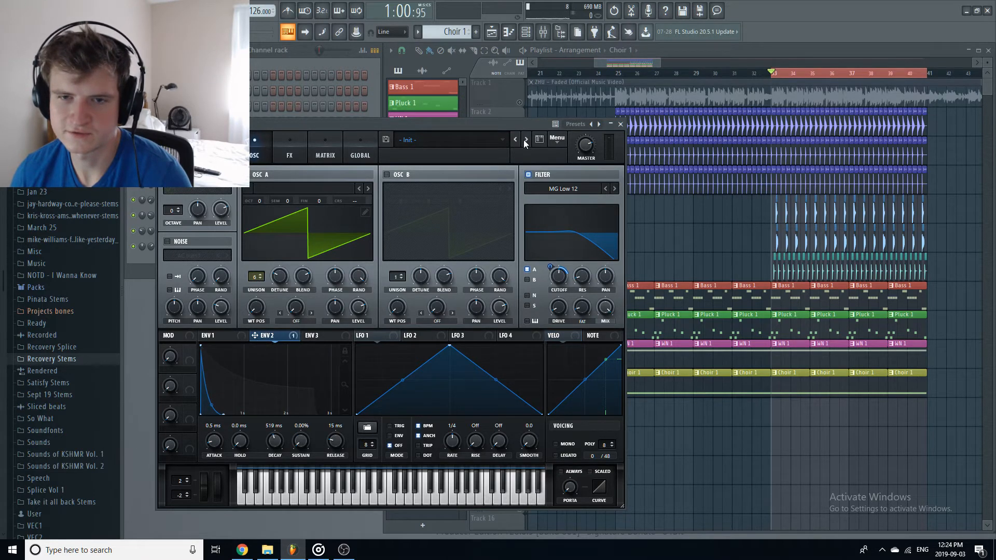
pyautogui.press('space')
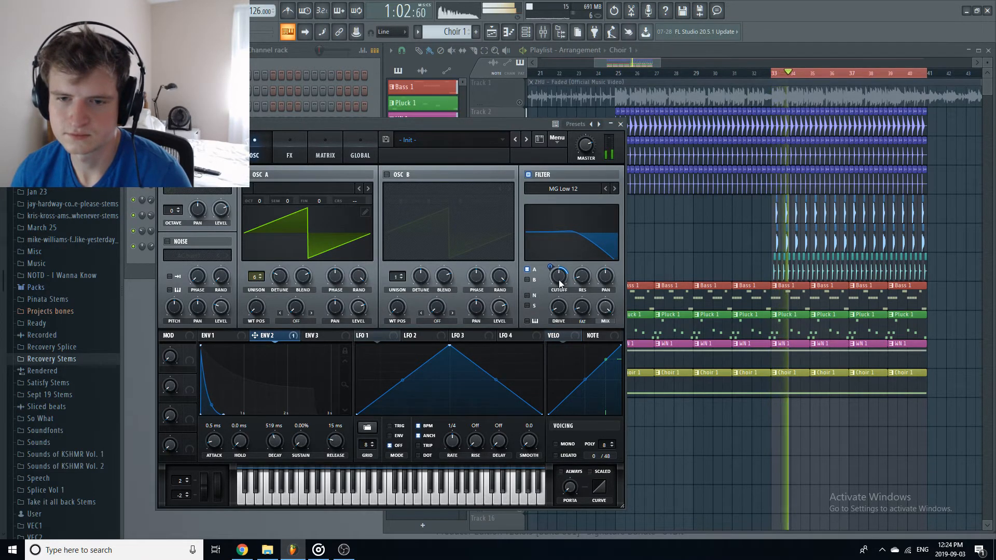
pyautogui.moveTo(559, 280)
pyautogui.mouseDown()
pyautogui.moveTo(556, 291)
pyautogui.moveTo(552, 262)
pyautogui.mouseUp()
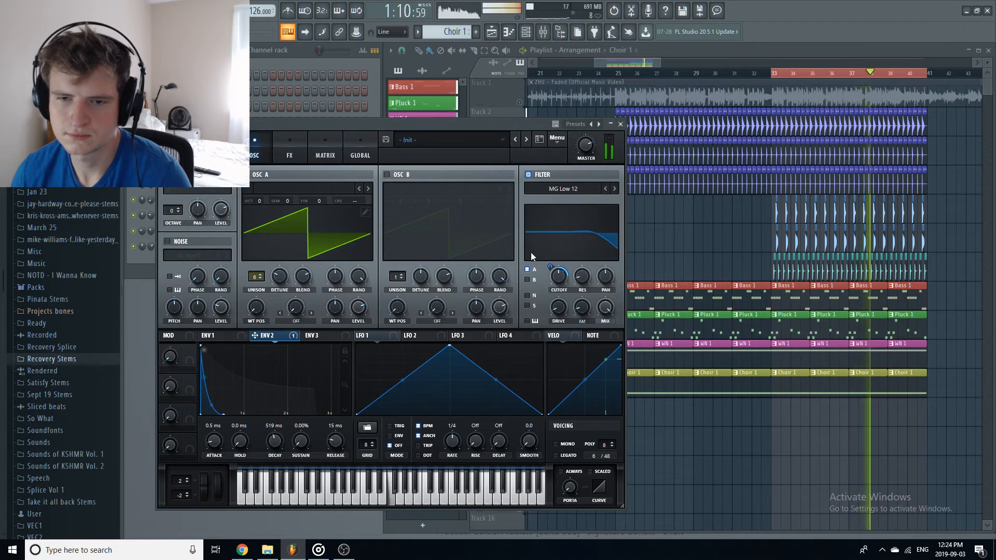
pyautogui.press('space')
pyautogui.click(289, 156)
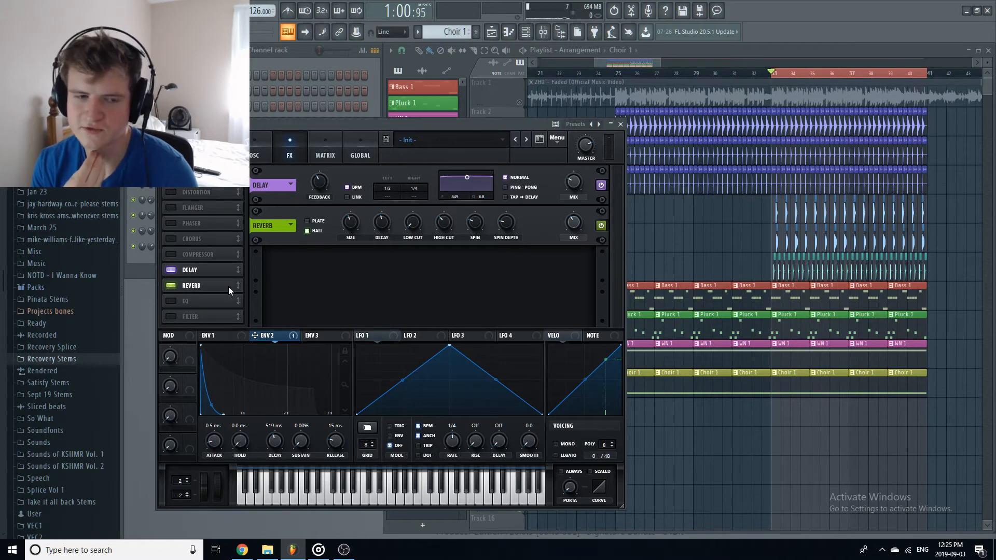
# Listen to the soloed reference from bar 33, and bring back the full arrangement with Track 1 muted
pyautogui.click(520, 105)
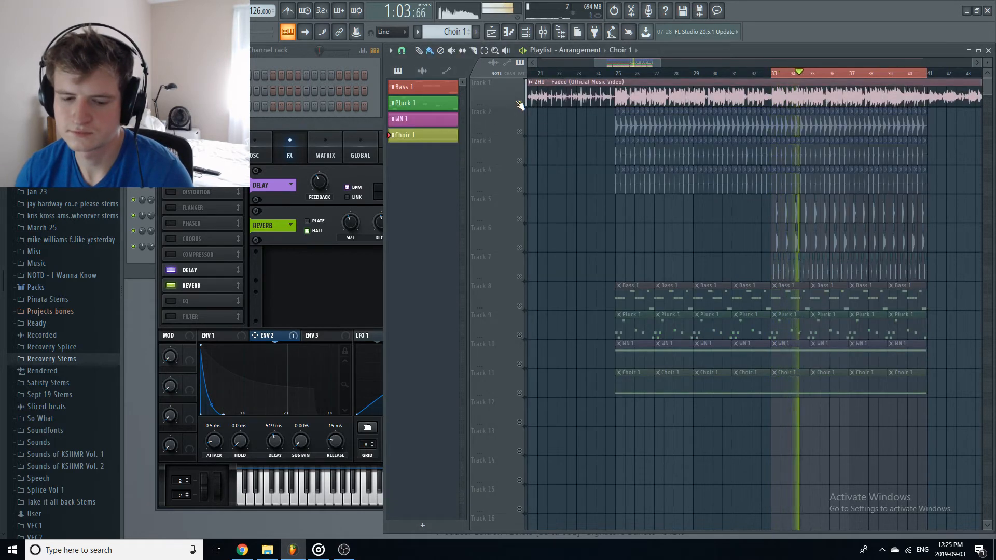
pyautogui.press('space')
pyautogui.keyDown('ctrl'); pyautogui.click(519, 102); pyautogui.keyUp('ctrl')
pyautogui.press('space')
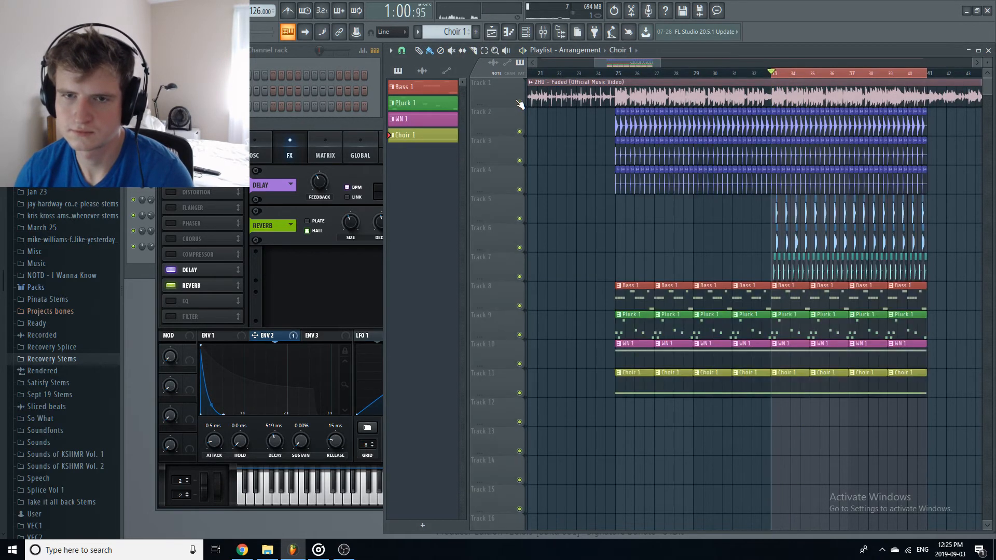
pyautogui.click(519, 102)
# Set the mix of the pluck synth's delay effect to 36% while the arrangement plays
pyautogui.click(440, 115)
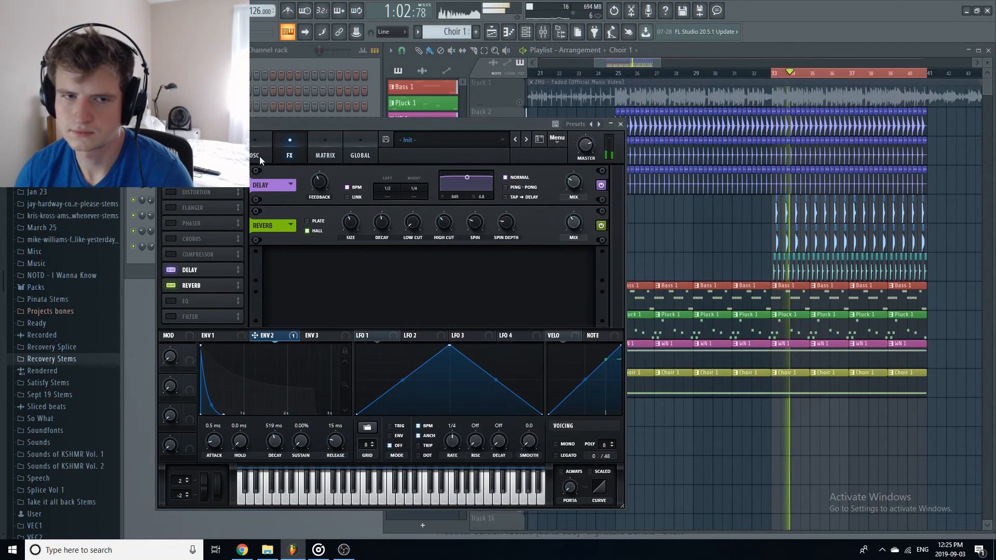
pyautogui.click(258, 156)
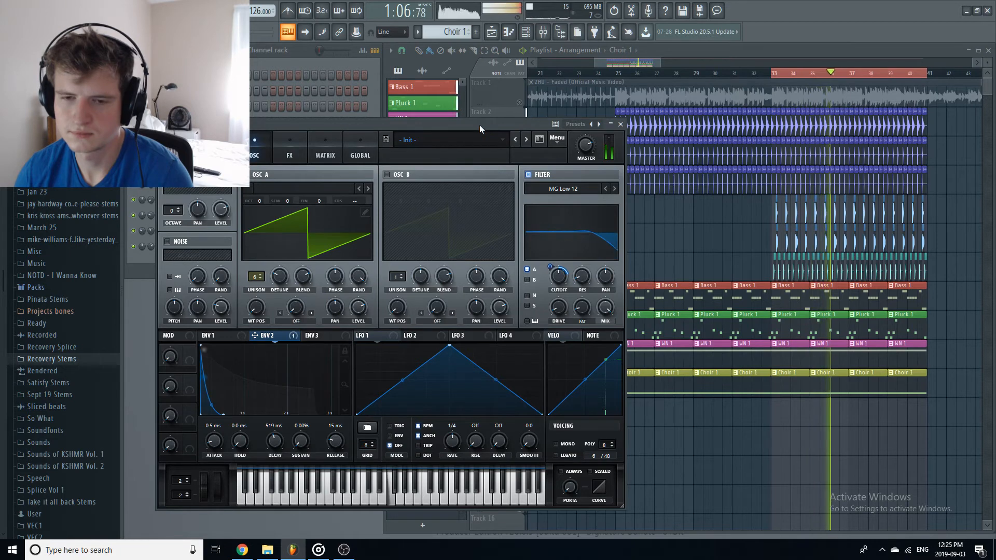
pyautogui.click(282, 149)
pyautogui.moveTo(582, 168)
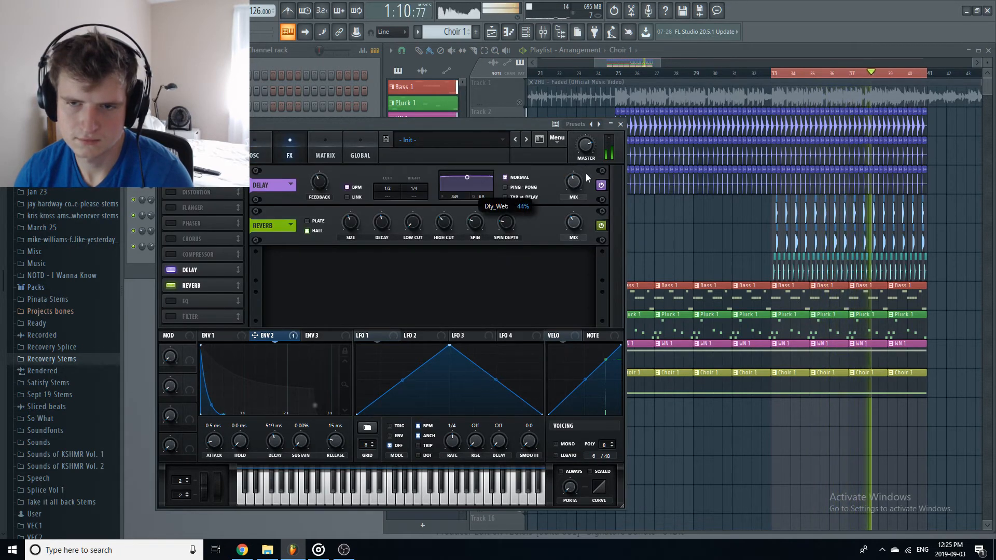
pyautogui.moveTo(586, 173); pyautogui.dragTo(587, 177)
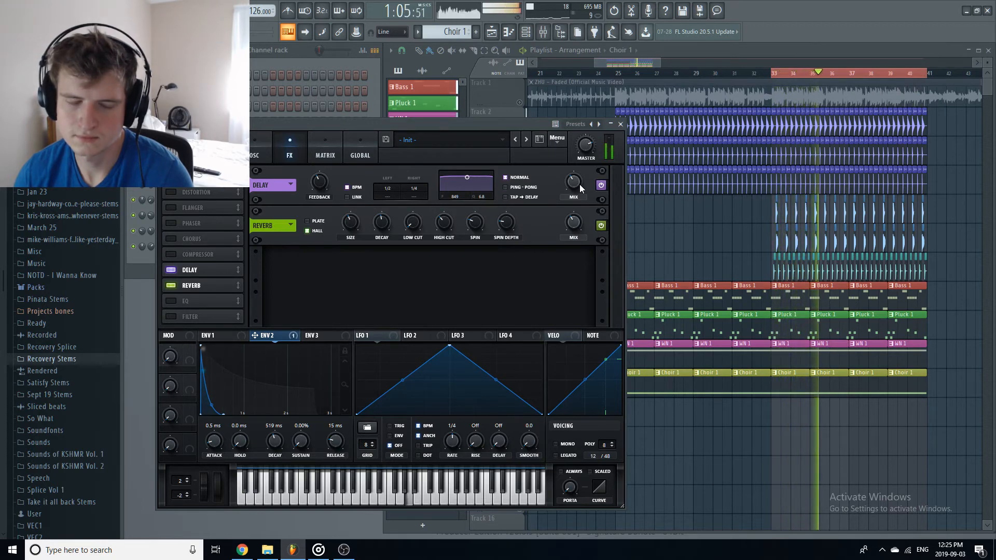
pyautogui.moveTo(570, 188)
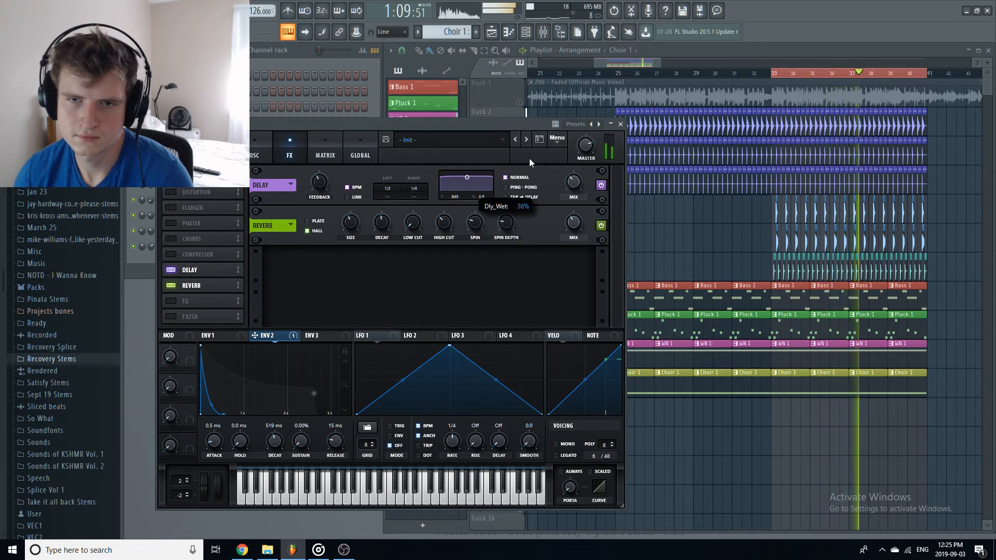
pyautogui.press('space')
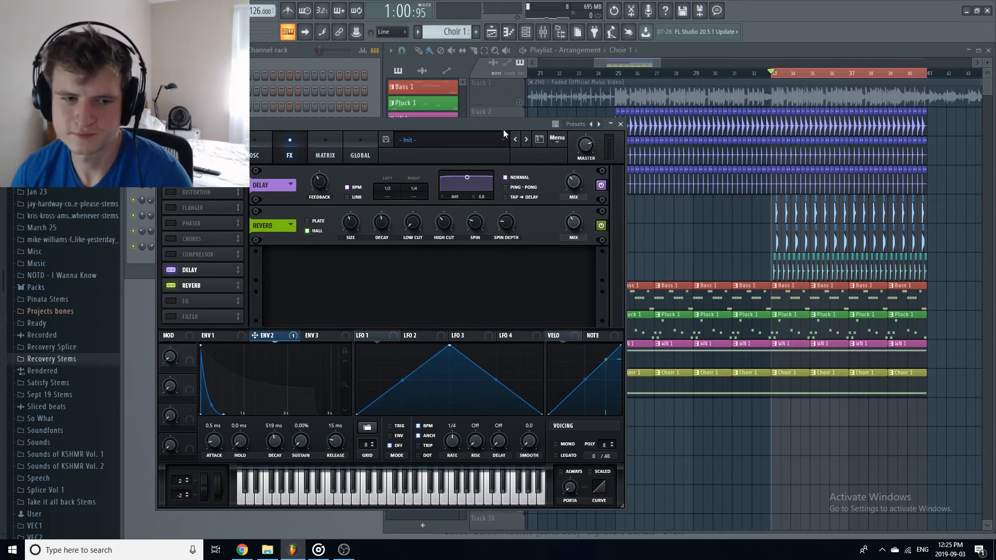
# Close the pluck synth and examine the effects on the Pluck 1 mixer insert
pyautogui.click(620, 124)
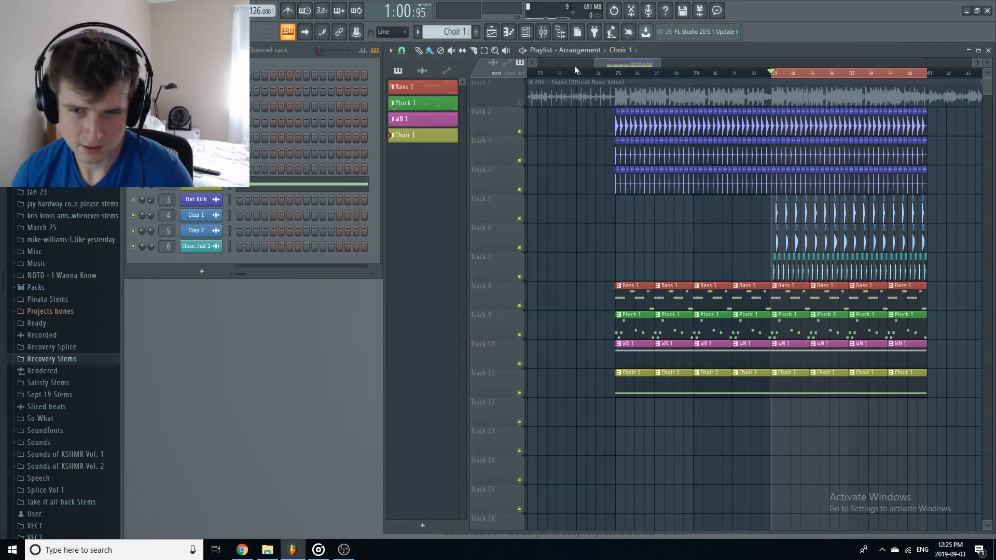
pyautogui.click(543, 32)
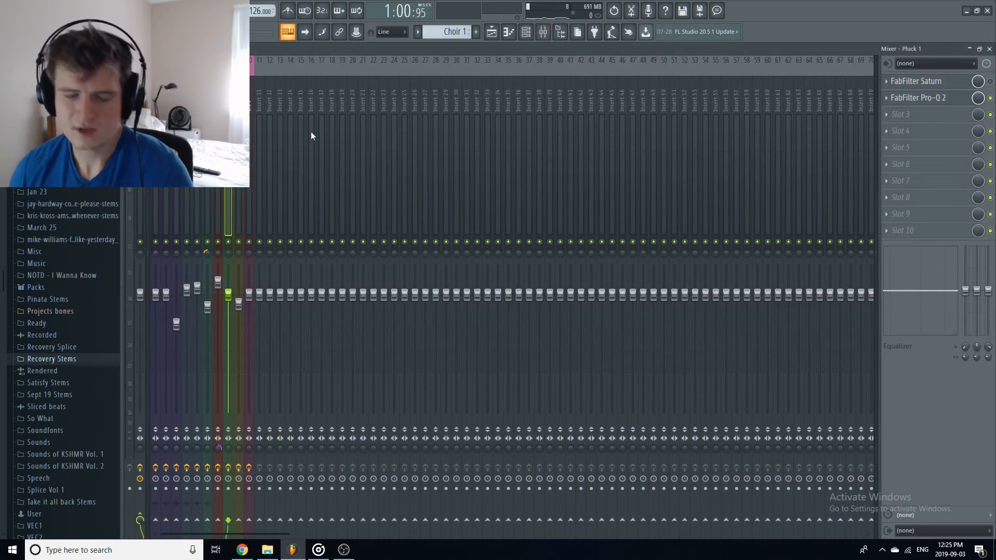
pyautogui.press('F9')
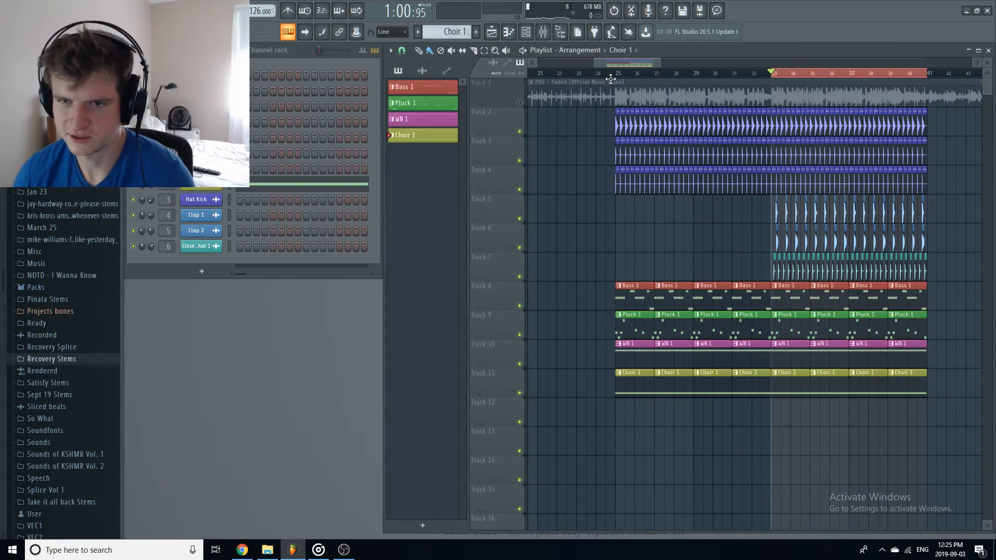
# Play the soloed reference on Track 1 from bar 25, and reactivate all the other tracks with the reference muted
pyautogui.rightClick(516, 107)
pyautogui.press('space')
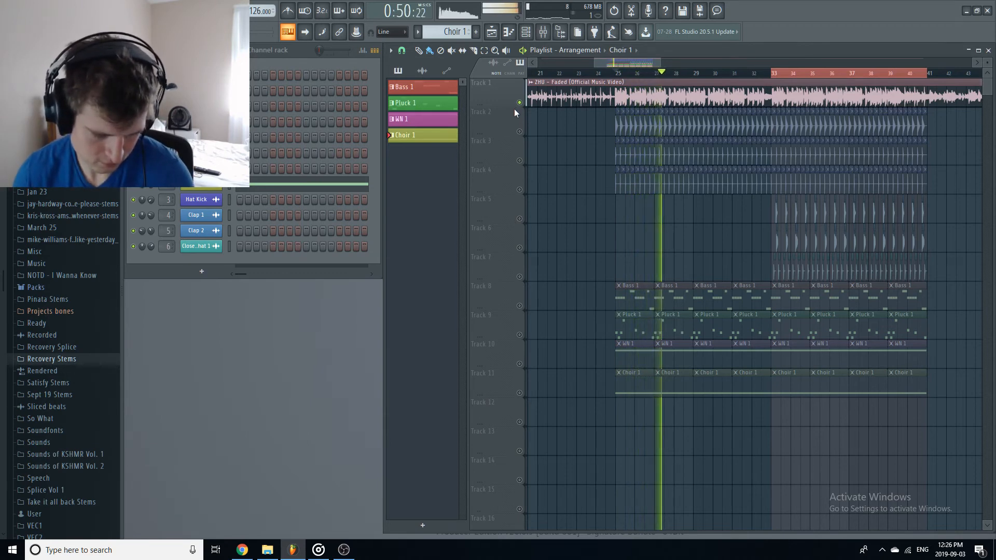
pyautogui.press('space')
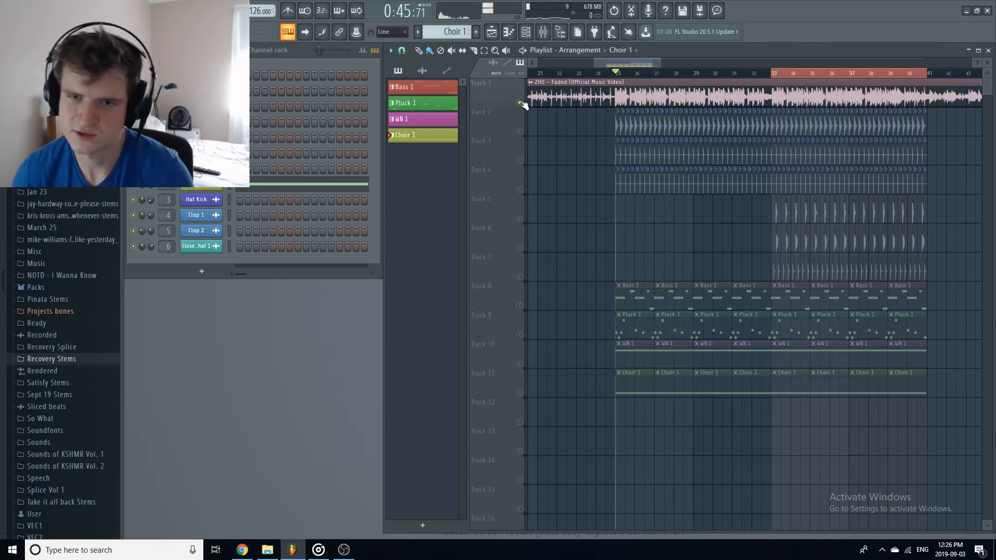
pyautogui.rightClick(519, 102)
pyautogui.click(519, 102)
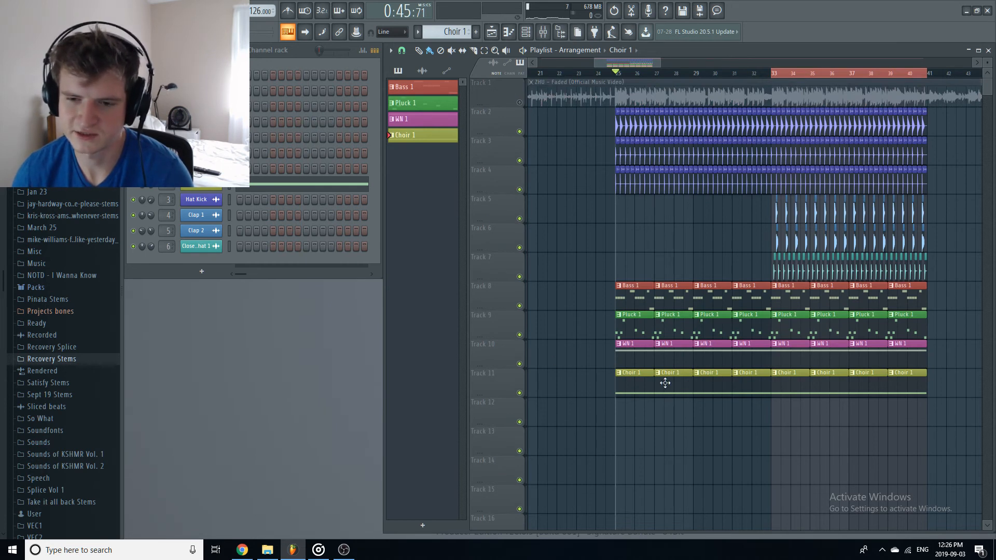
# Inspect the Serum settings of the Choir 1 synth and close its window
pyautogui.click(216, 191)
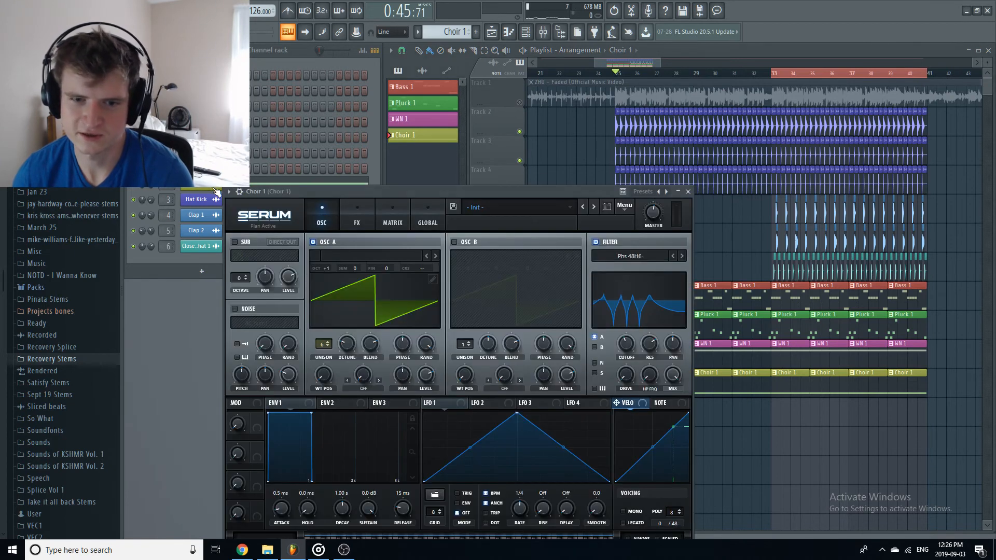
pyautogui.click(688, 191)
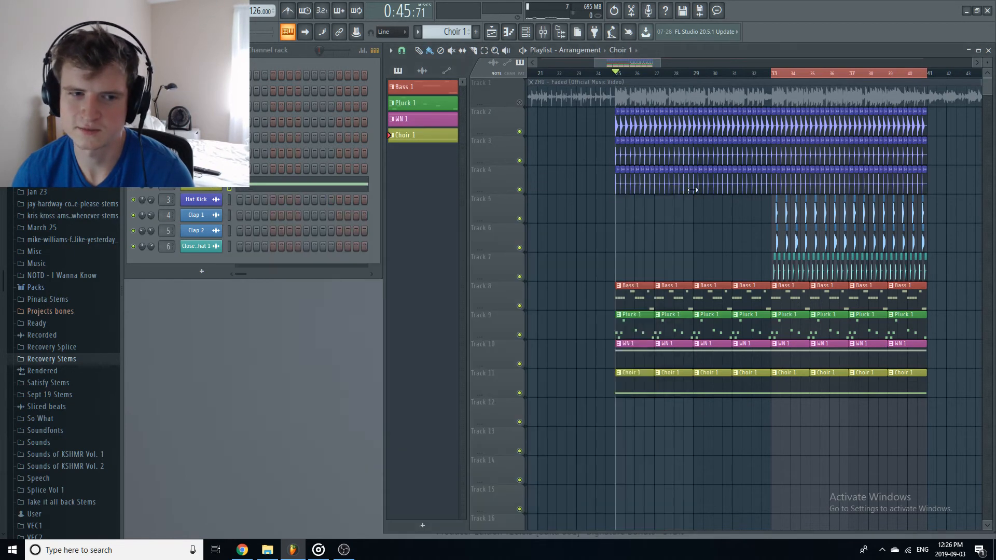
# Listen to only WN 1, Choir 1 and Tracks 2 to 4 from bar 25, and reactivate every track except the reference
pyautogui.keyDown('ctrl'); pyautogui.click(516, 386); pyautogui.keyUp('ctrl')
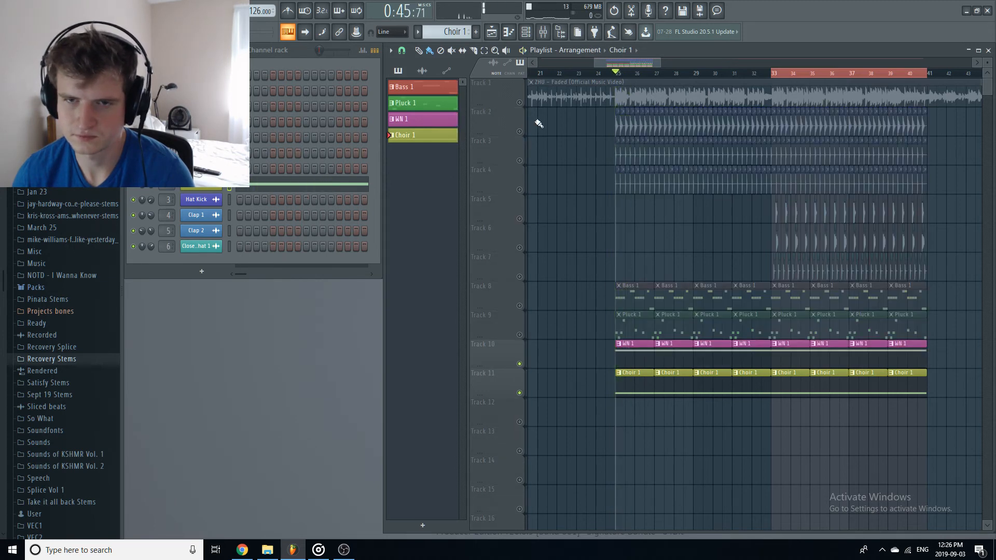
pyautogui.click(519, 131)
pyautogui.click(519, 160)
pyautogui.click(519, 190)
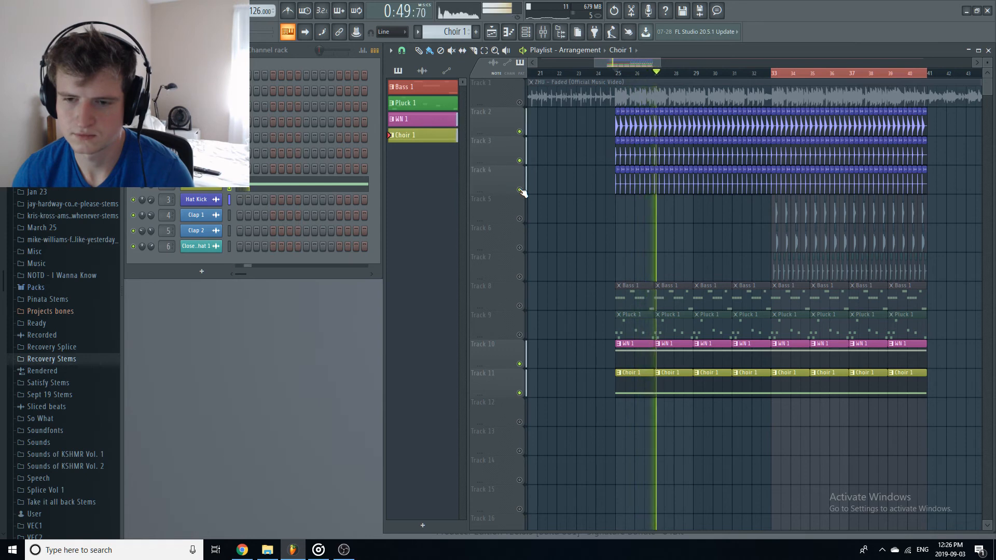
pyautogui.press('space')
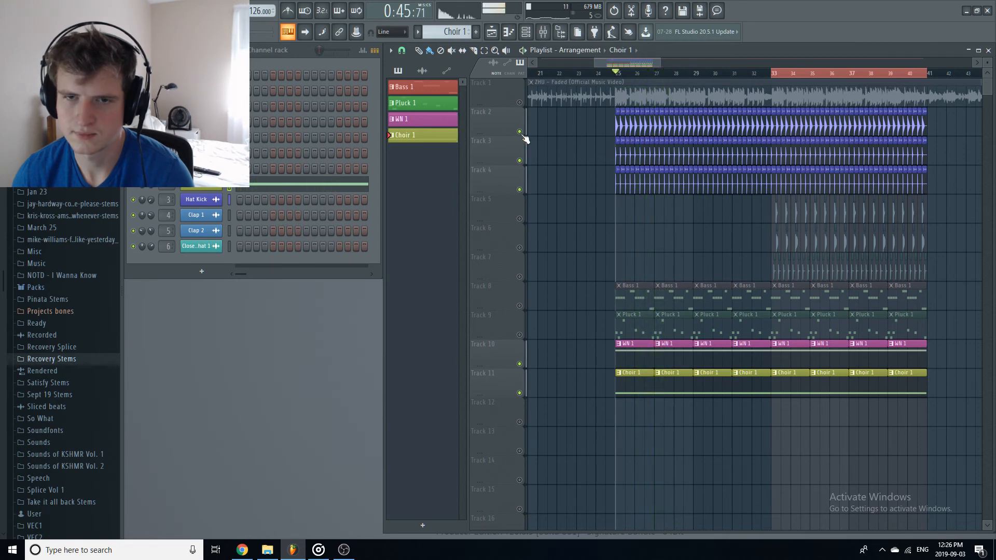
pyautogui.click(519, 103)
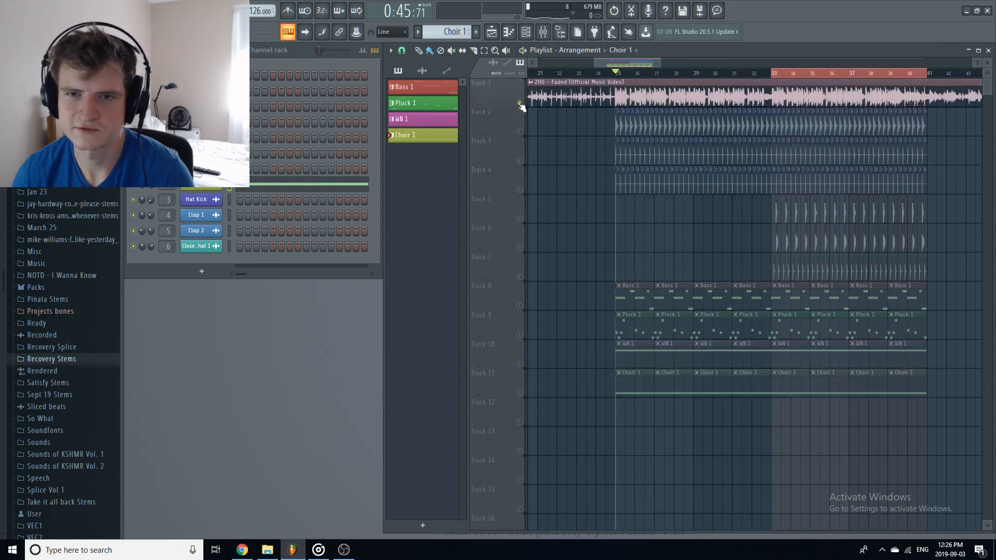
pyautogui.click(519, 103)
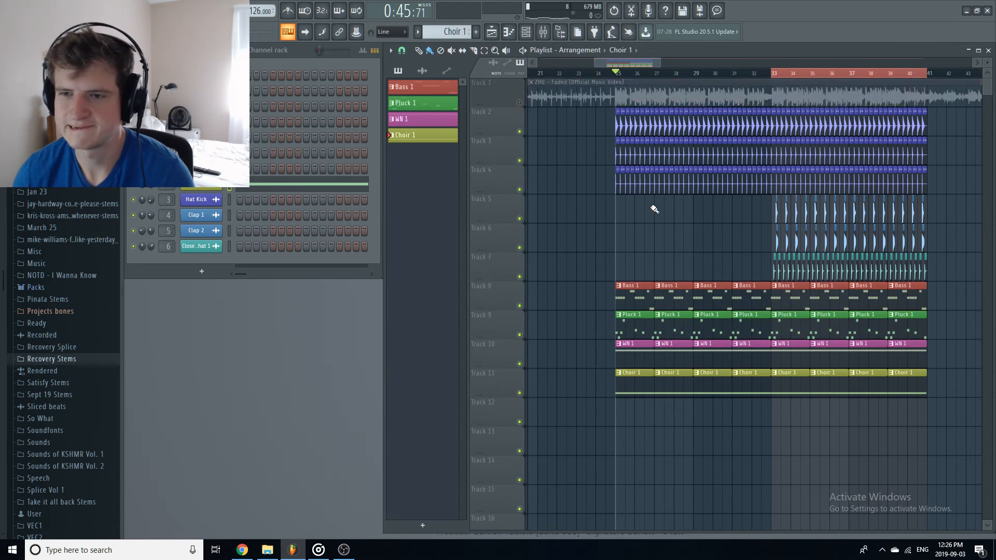
# Review the effects on the Choir 1, WN 1 and Bass 1 mixer inserts, including the volume curve in Bass 1's LFOTool
pyautogui.click(544, 32)
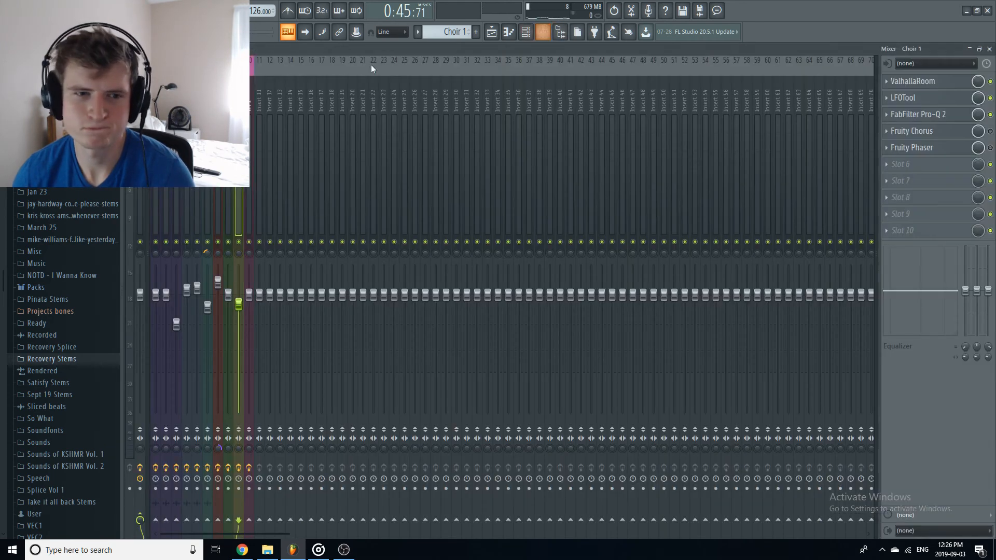
pyautogui.click(249, 108)
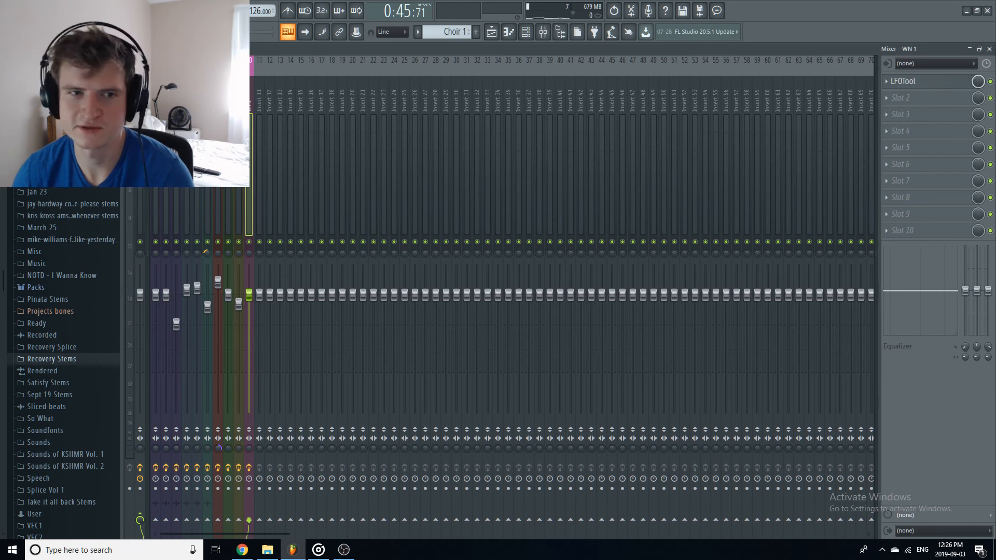
pyautogui.press('Left')
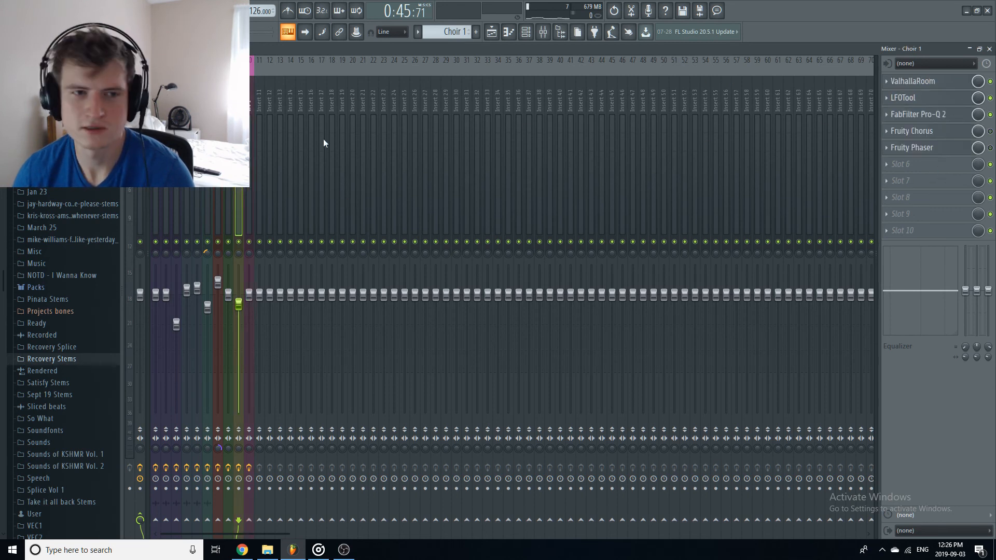
pyautogui.press('Left')
pyautogui.press('Left')
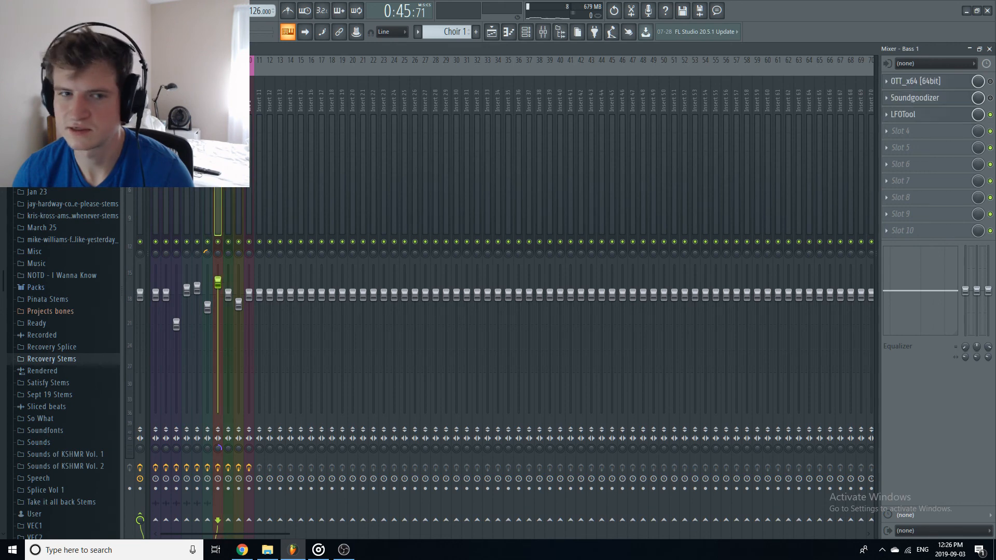
pyautogui.click(924, 115)
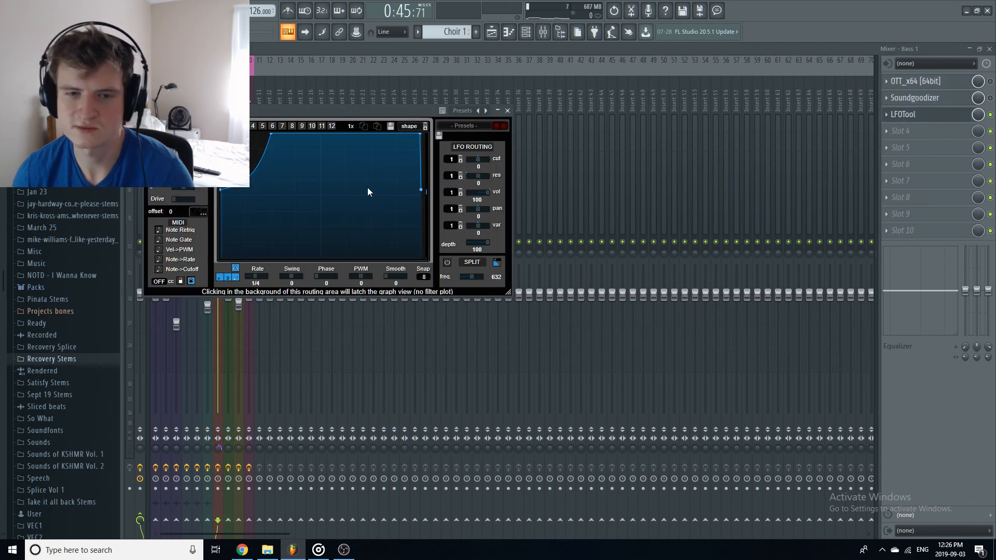
pyautogui.press('Escape')
# Examine the FabFilter Pro-Q 2 curve on the Pluck 1 insert and the Master effects, and close the mixer
pyautogui.press('Right')
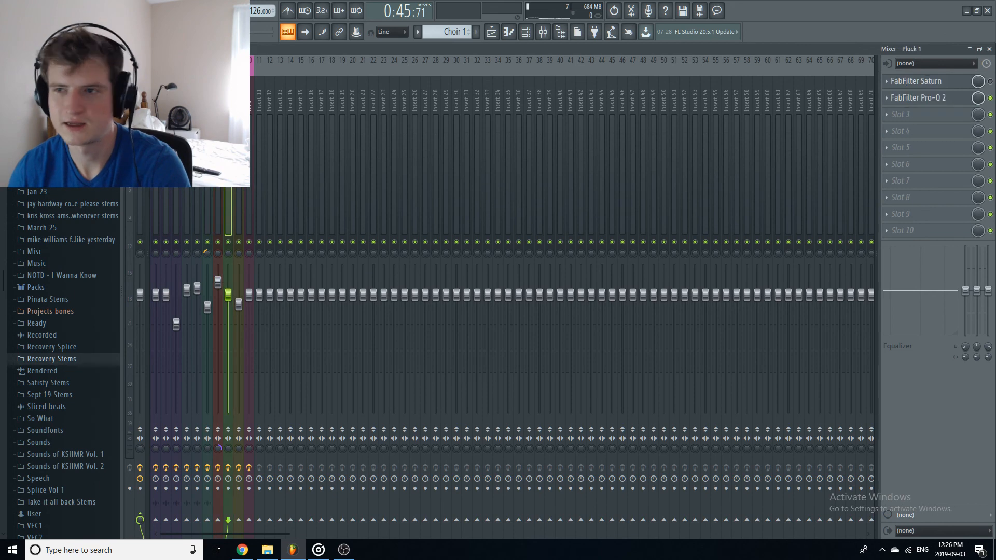
pyautogui.click(942, 98)
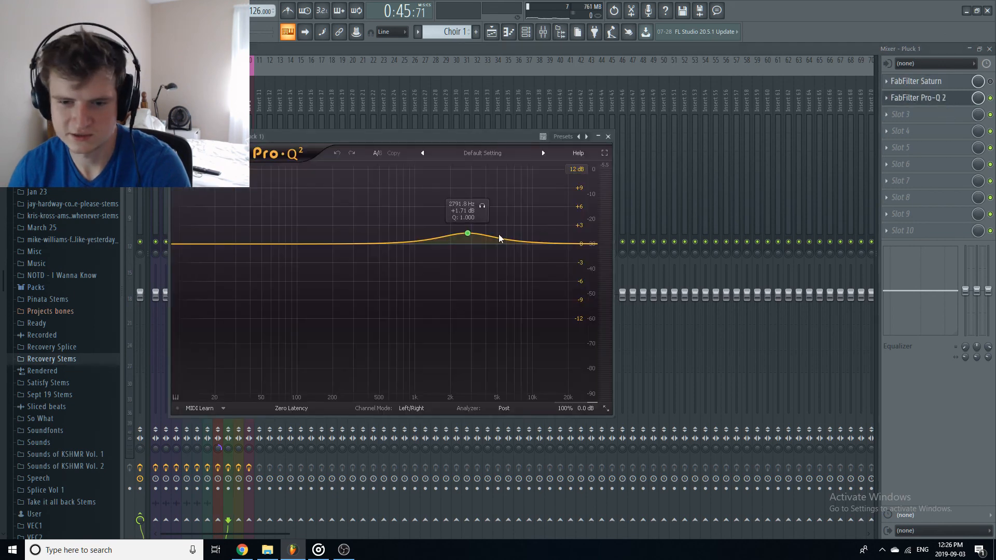
pyautogui.press('Escape')
pyautogui.press('Left')
pyautogui.press('Left')
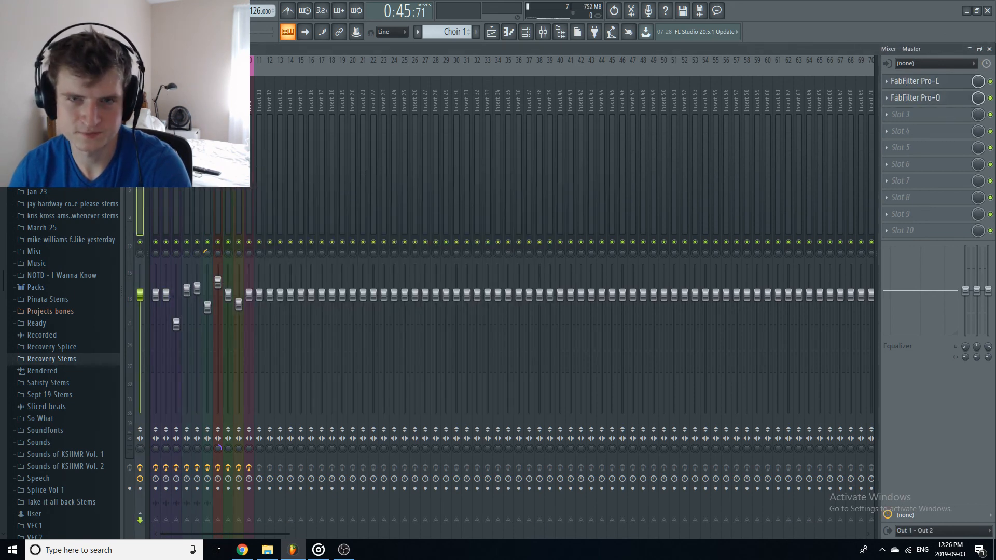
pyautogui.press('F9')
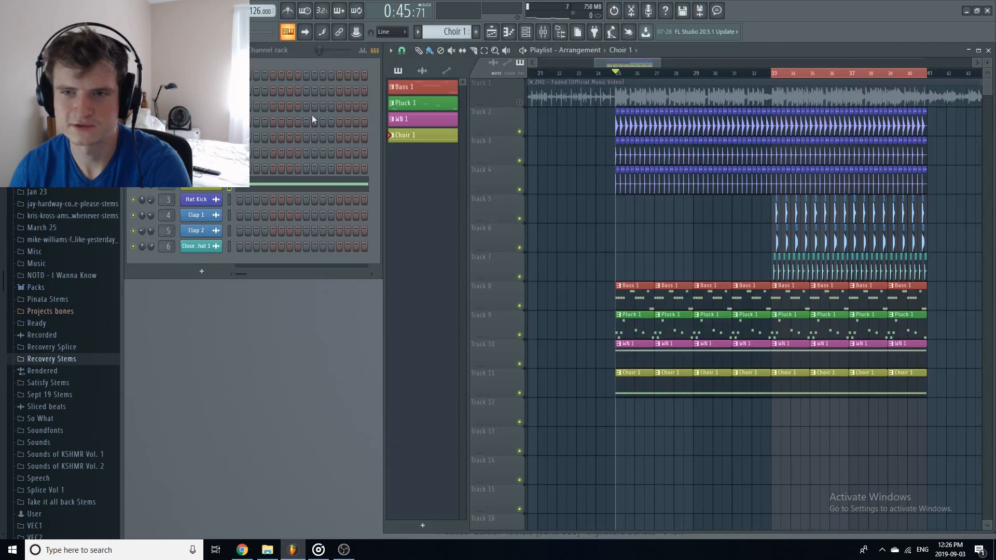
# Play the full arrangement from bar 33 with the reference track muted
pyautogui.click(774, 71)
pyautogui.press('space')
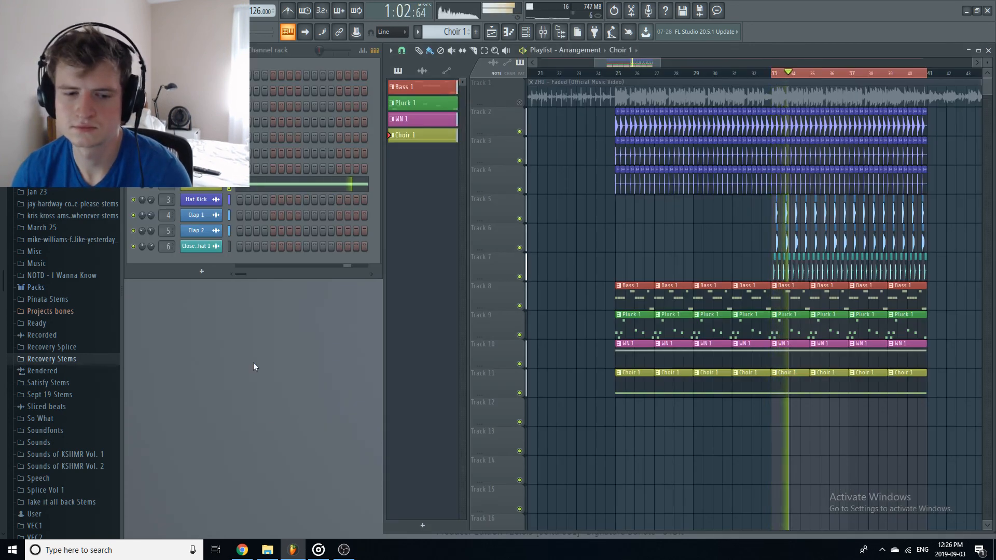
pyautogui.moveTo(344, 550)
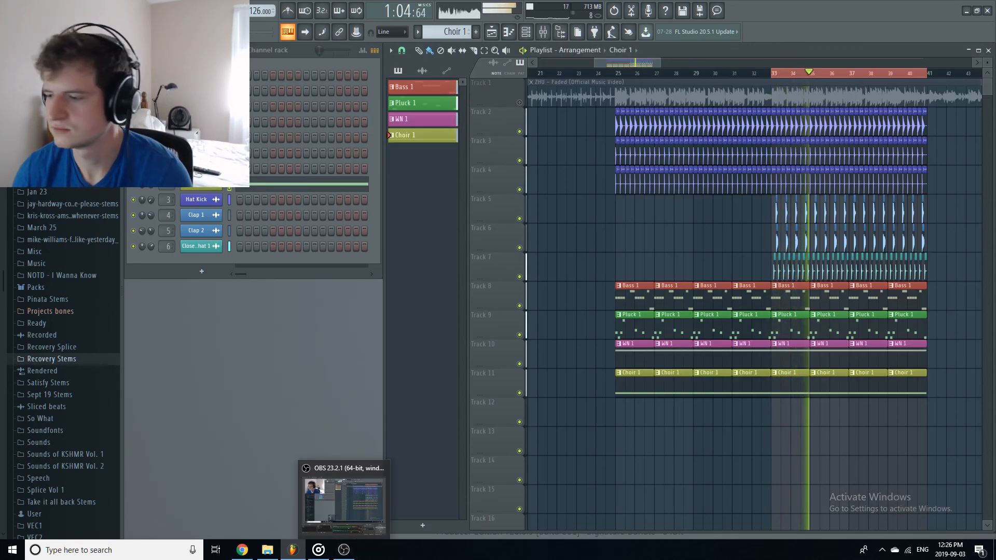